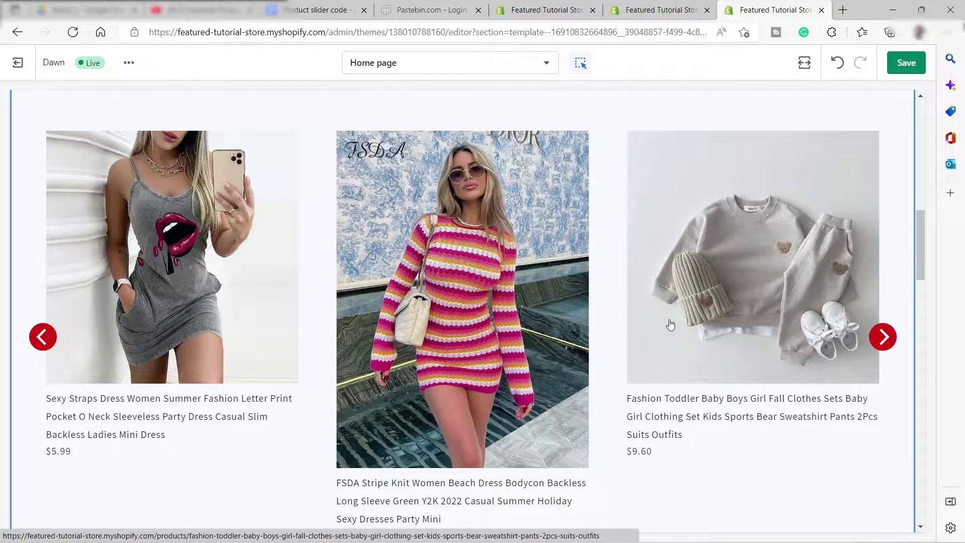
Step: Step the Featured Products slider through all seven product cards, then exit the theme editor
left_click(883, 337)
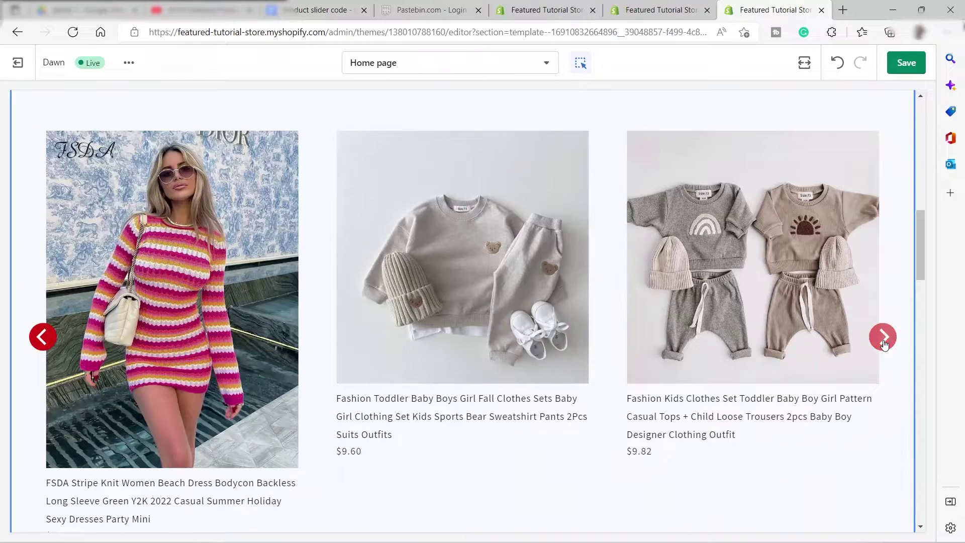
left_click(883, 341)
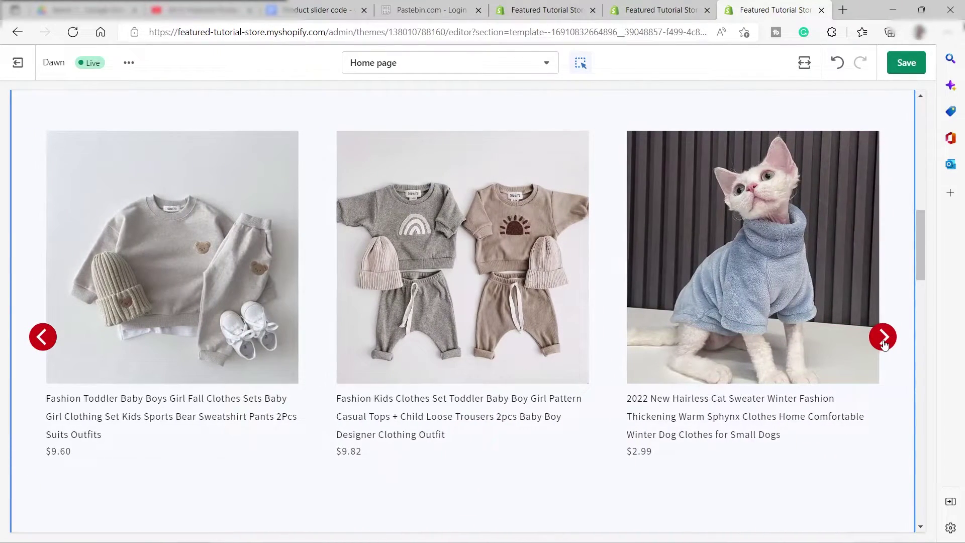
left_click(884, 343)
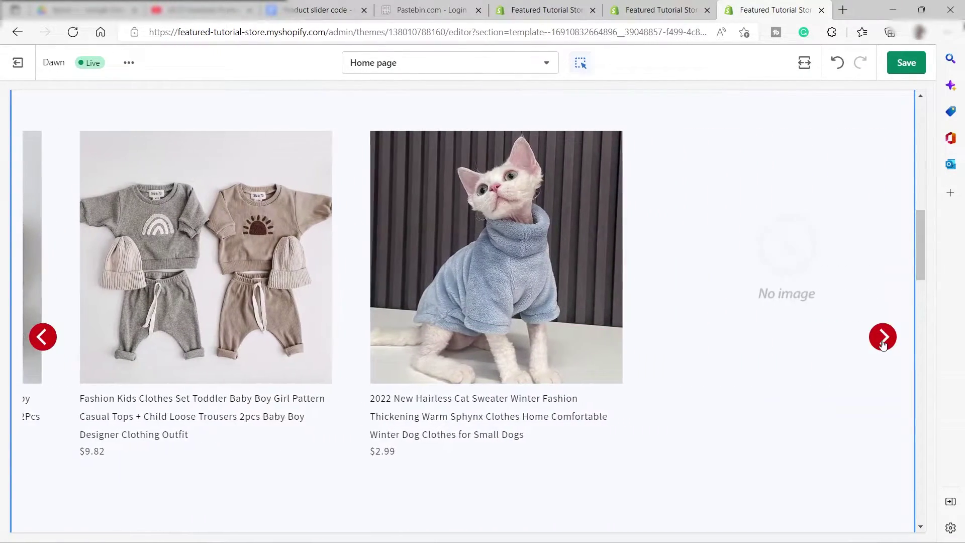
left_click(883, 344)
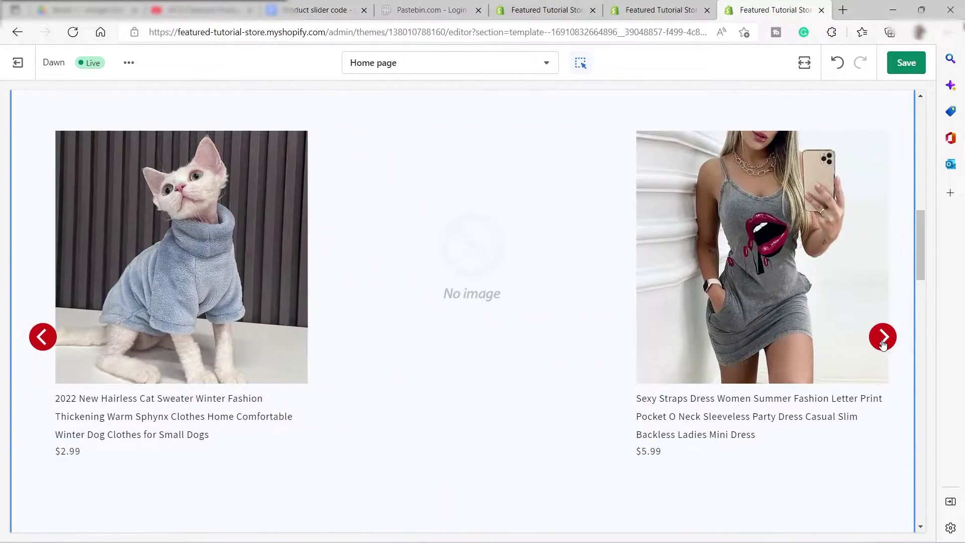
left_click(883, 343)
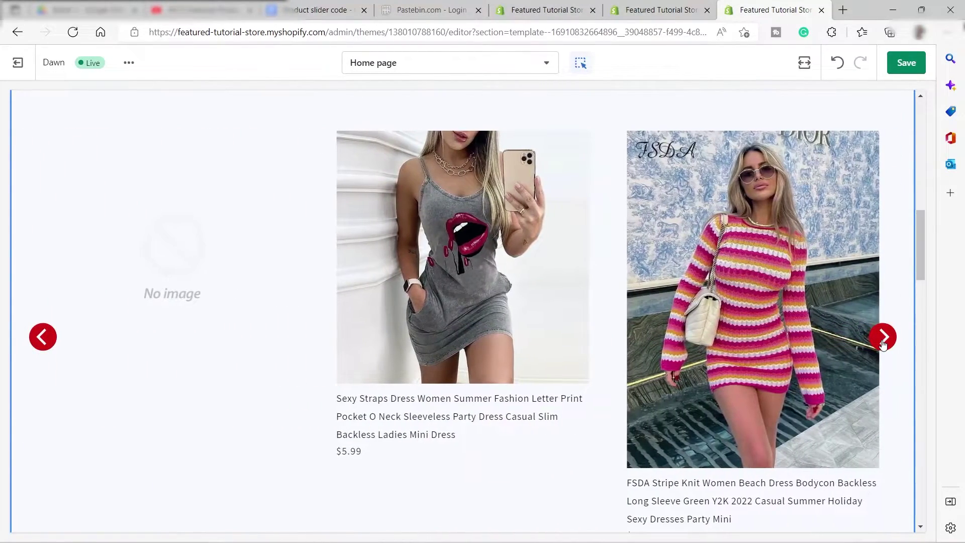
left_click(883, 344)
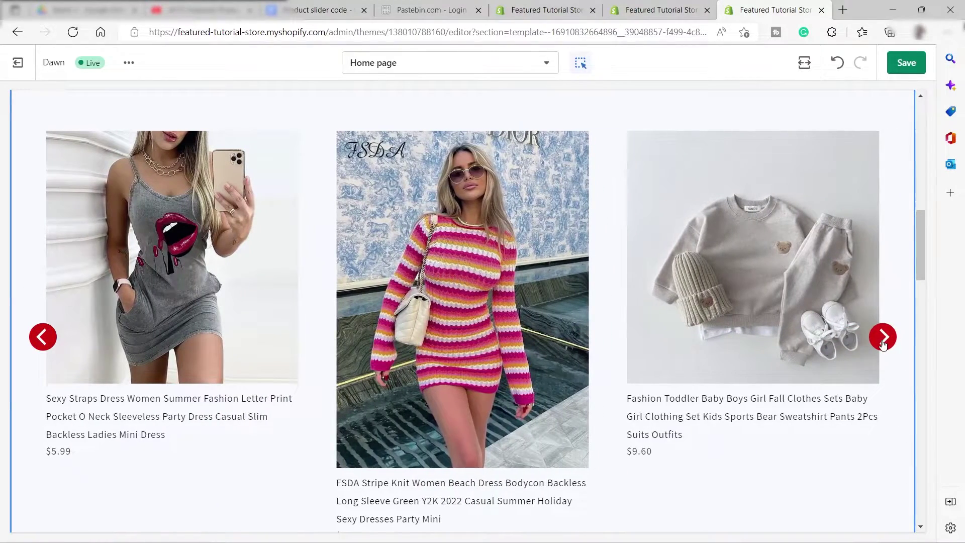
left_click(883, 343)
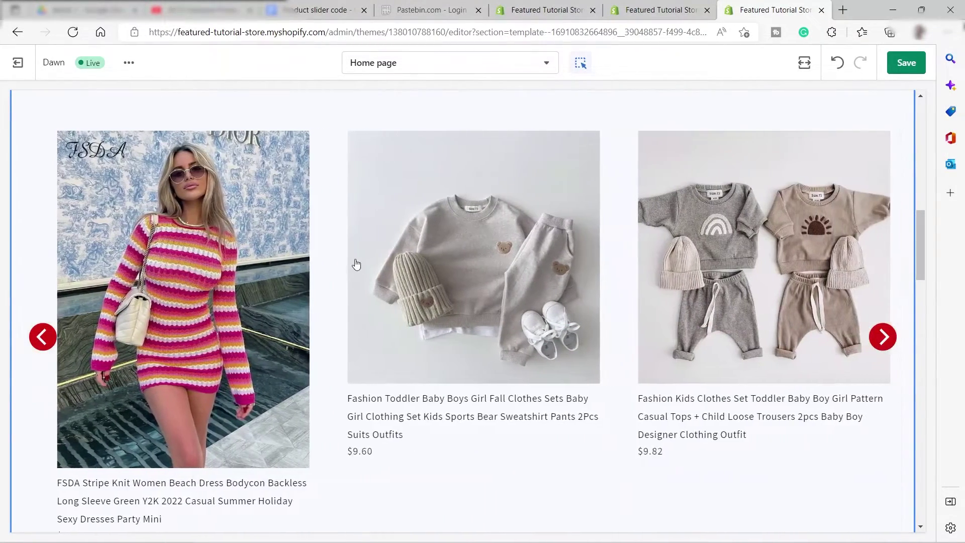
left_click(18, 68)
Step: Confirm leaving the unsaved editor, then browse the store's Products list
left_click(622, 340)
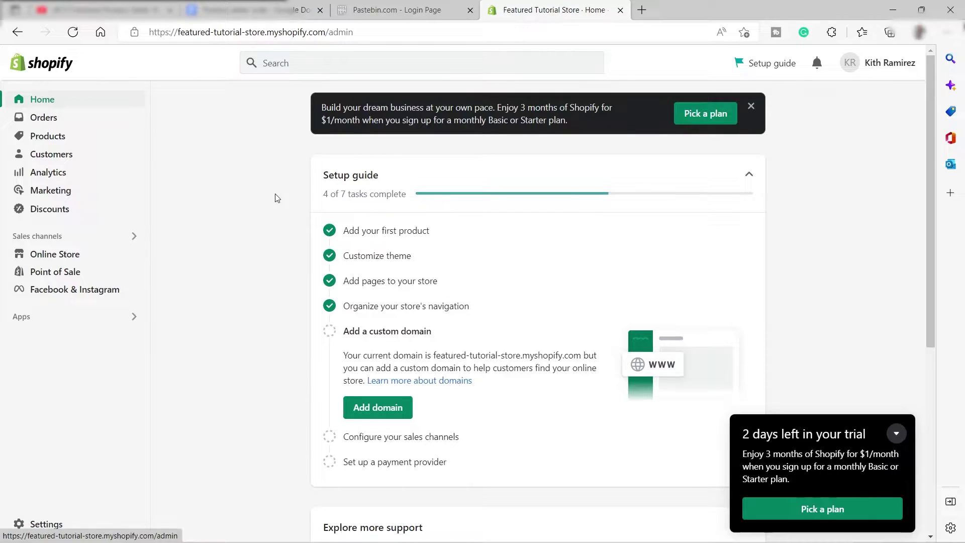
left_click(78, 136)
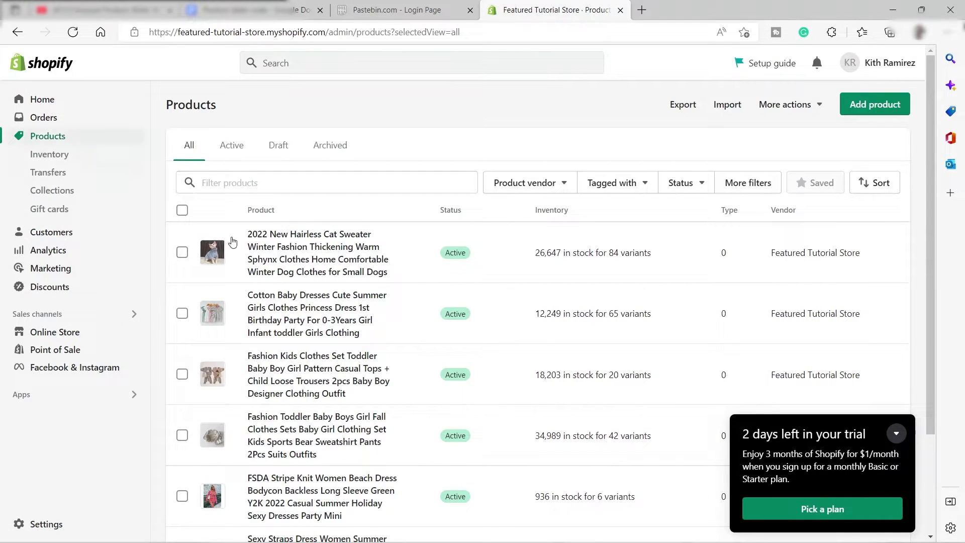
scroll(445, 269, "down", 2)
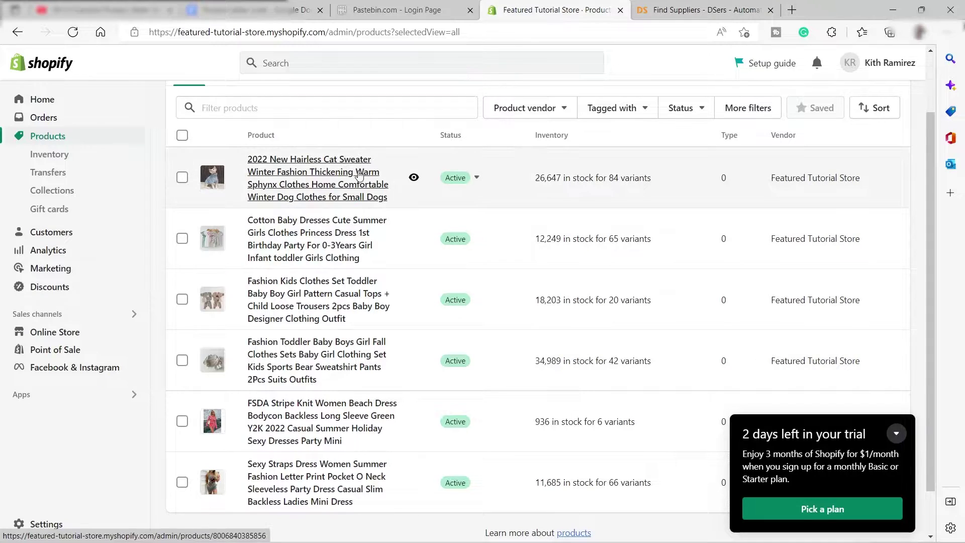
left_click(667, 10)
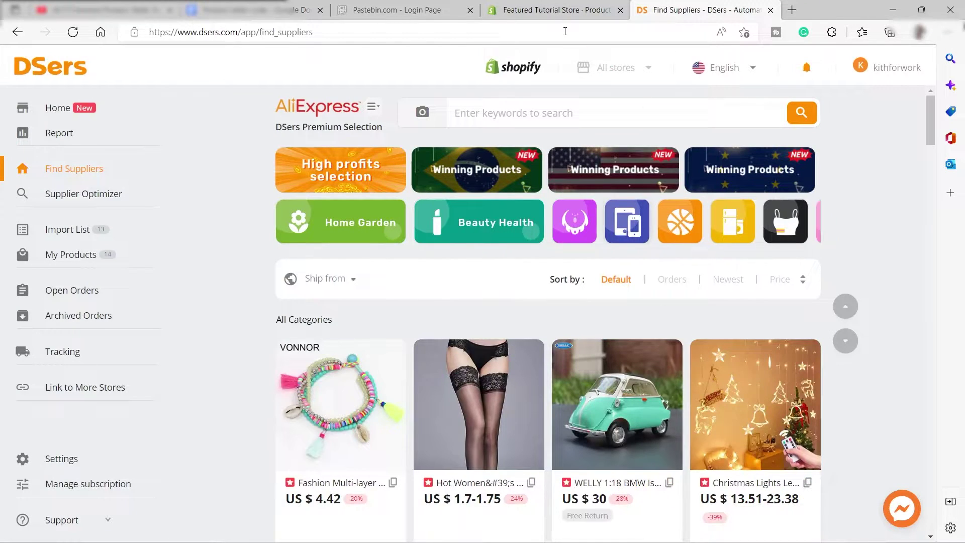
left_click(555, 9)
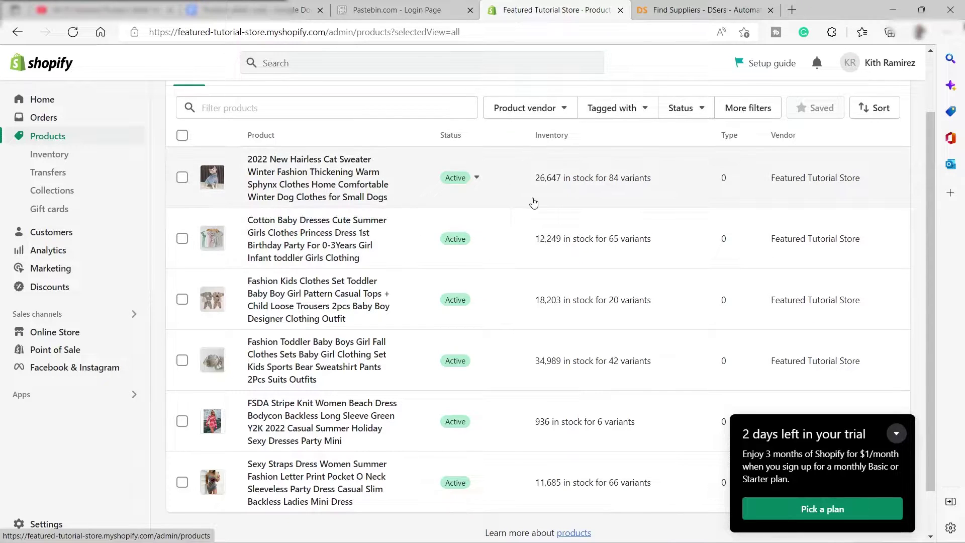
left_click(679, 11)
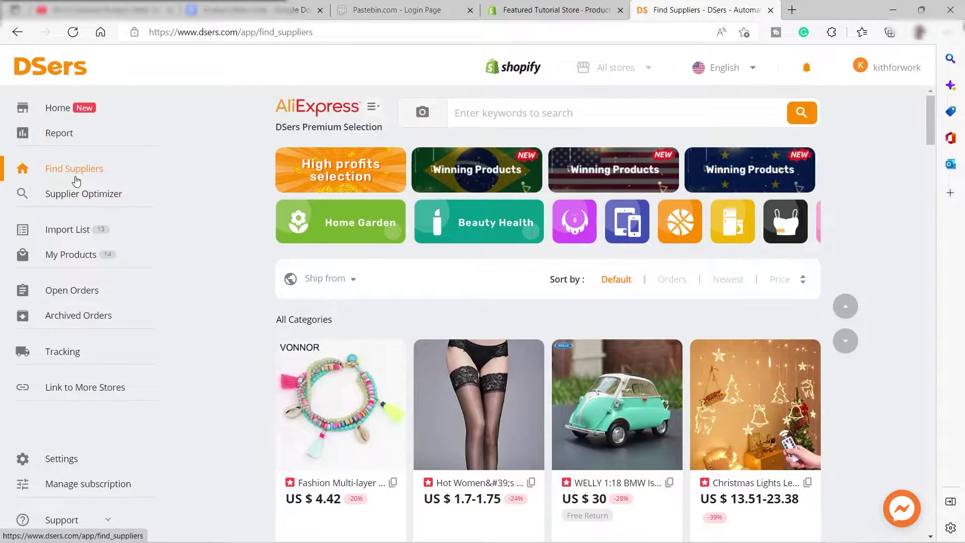
Step: Search AliExpress products in DSers for 'Mens clothes'
left_click(644, 111)
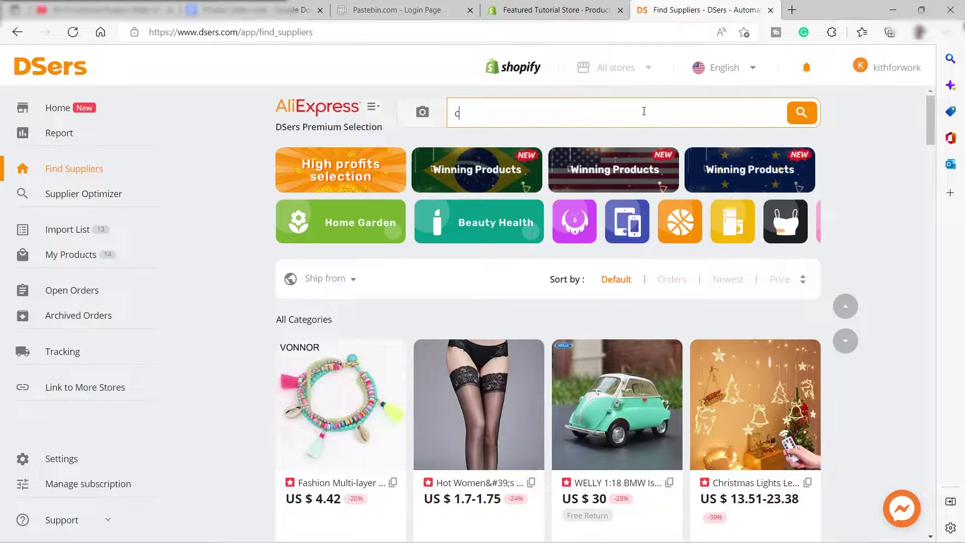
type("Mens clothes")
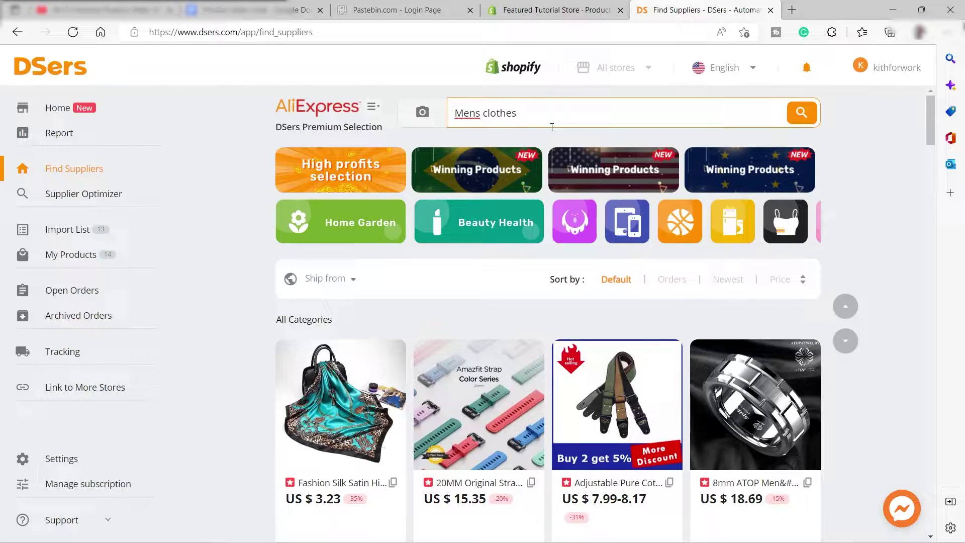
key("Return")
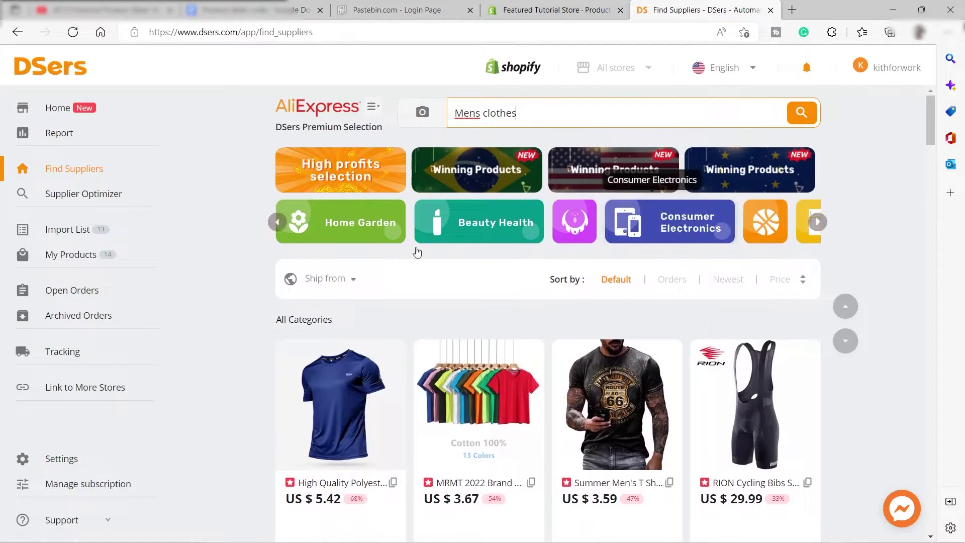
scroll(516, 333, "down", 4)
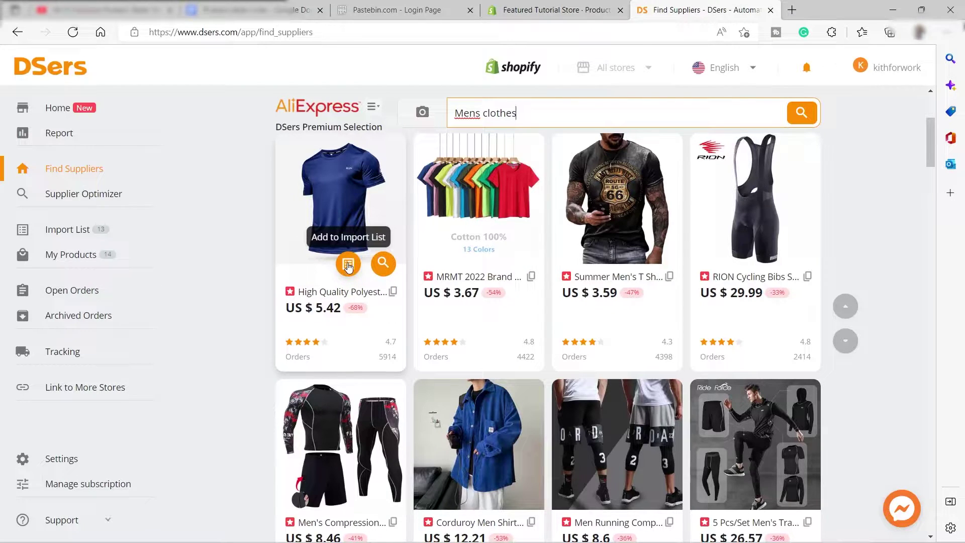
Step: Add the blue polyester tee, Route 66 men's tee and ESDY tactical pullover to the import list
left_click(349, 265)
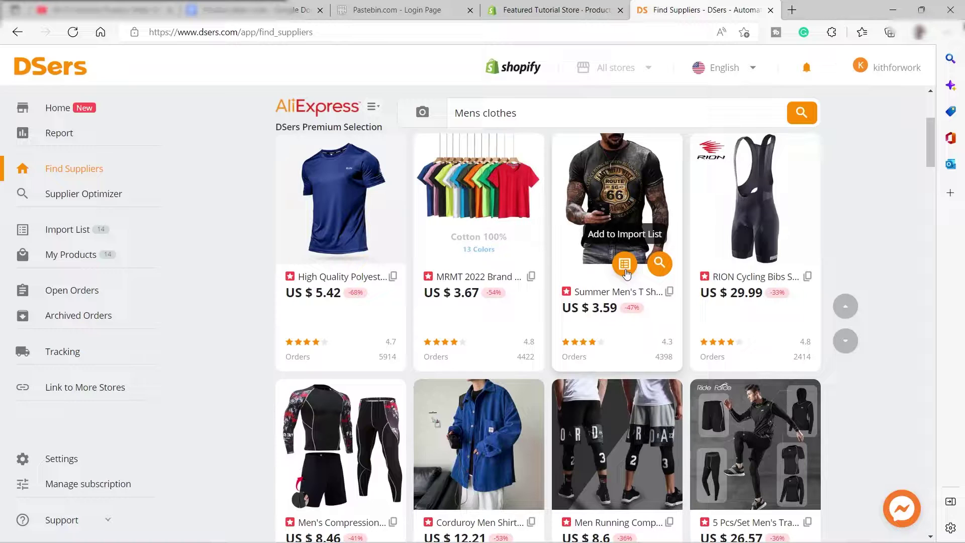
left_click(626, 265)
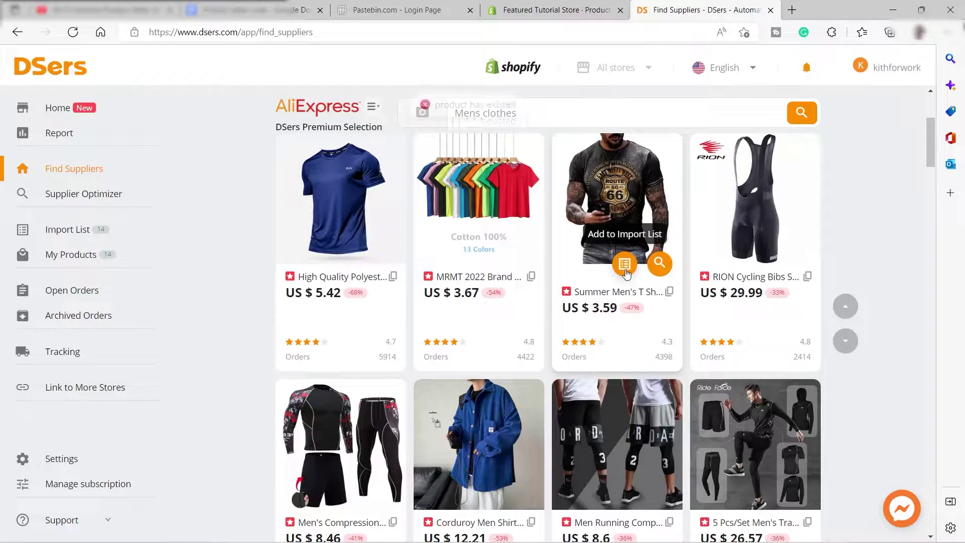
scroll(625, 272, "down", 3)
scroll(492, 342, "down", 4)
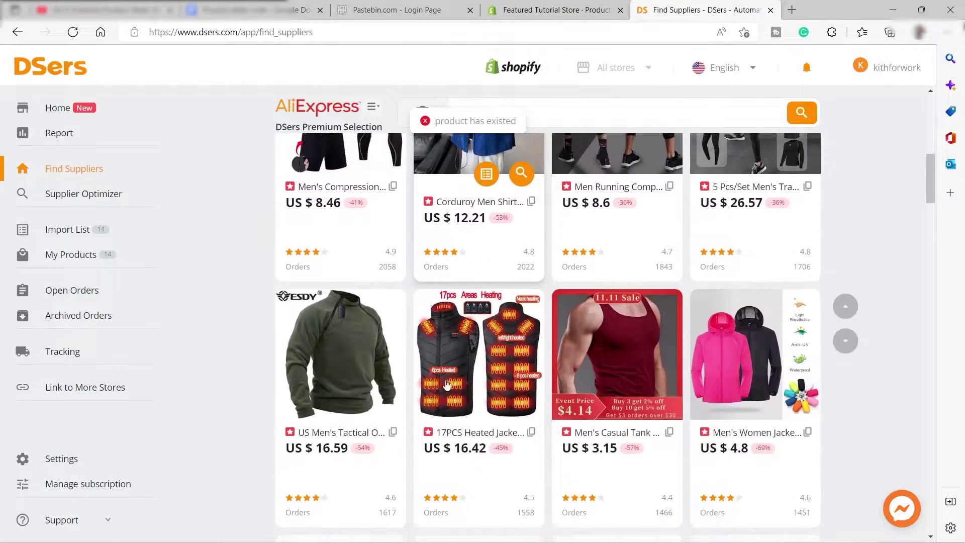
left_click(354, 412)
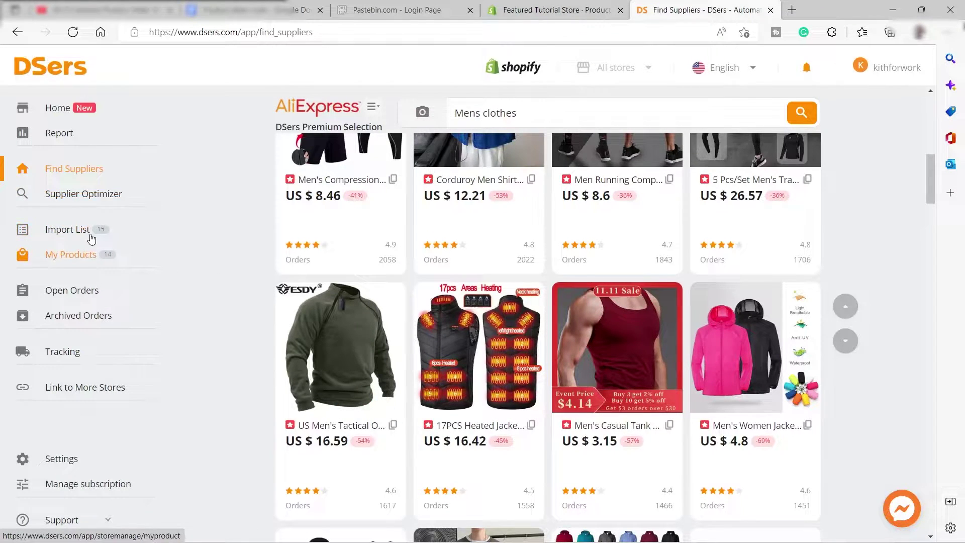
Step: Select the tactical pullover in the DSers Import List for pushing
left_click(71, 231)
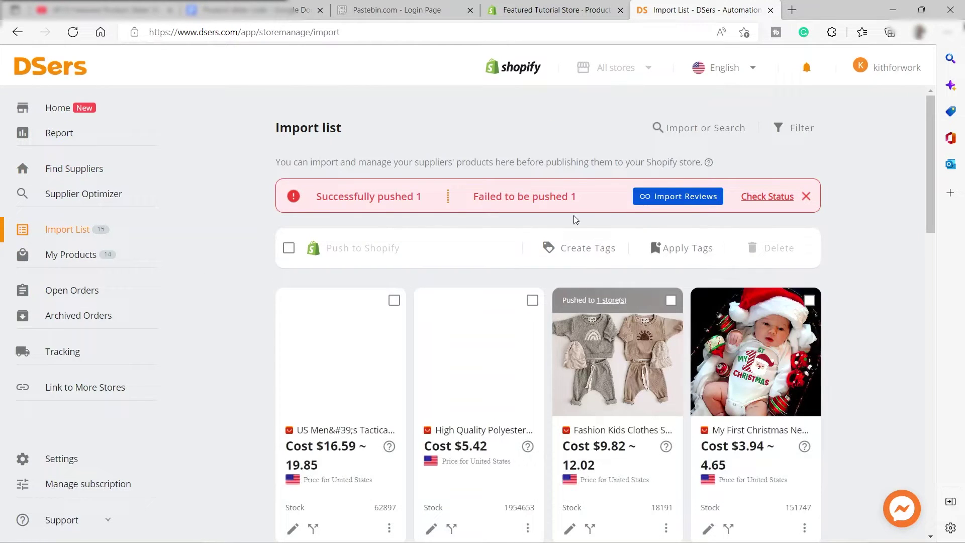
scroll(427, 226, "down", 4)
scroll(427, 222, "up", 2)
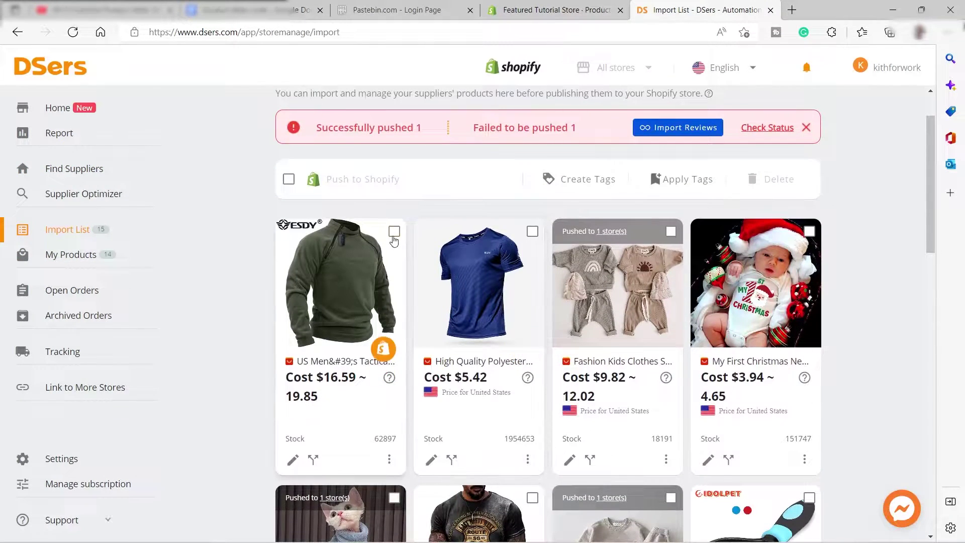
left_click(394, 231)
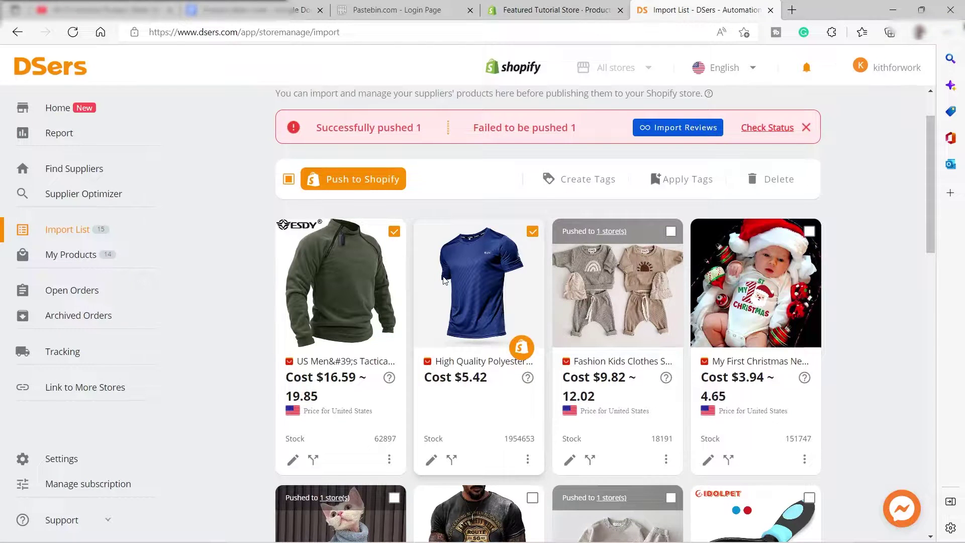
scroll(530, 246, "down", 5)
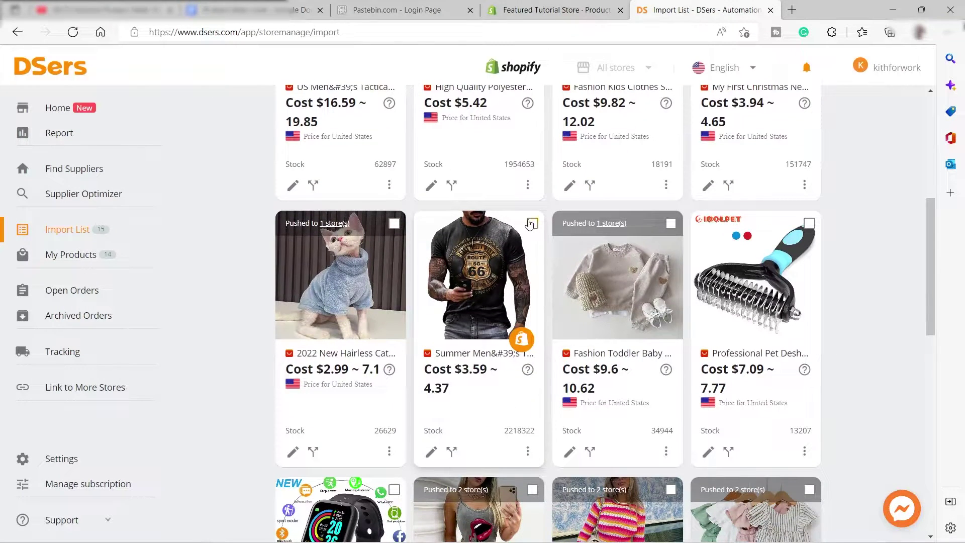
scroll(473, 296, "up", 5)
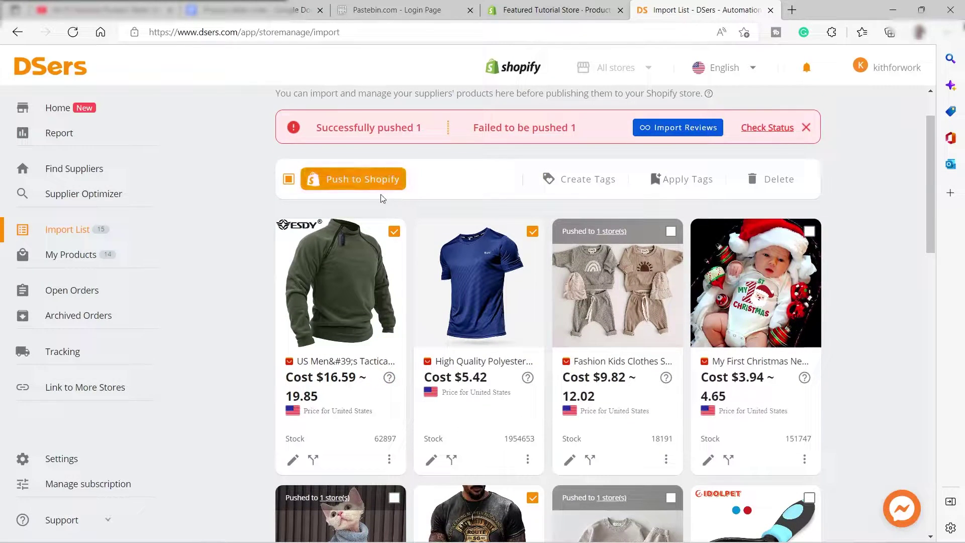
Step: Push the selected products to the featured-tutorial-store Shopify store
left_click(369, 187)
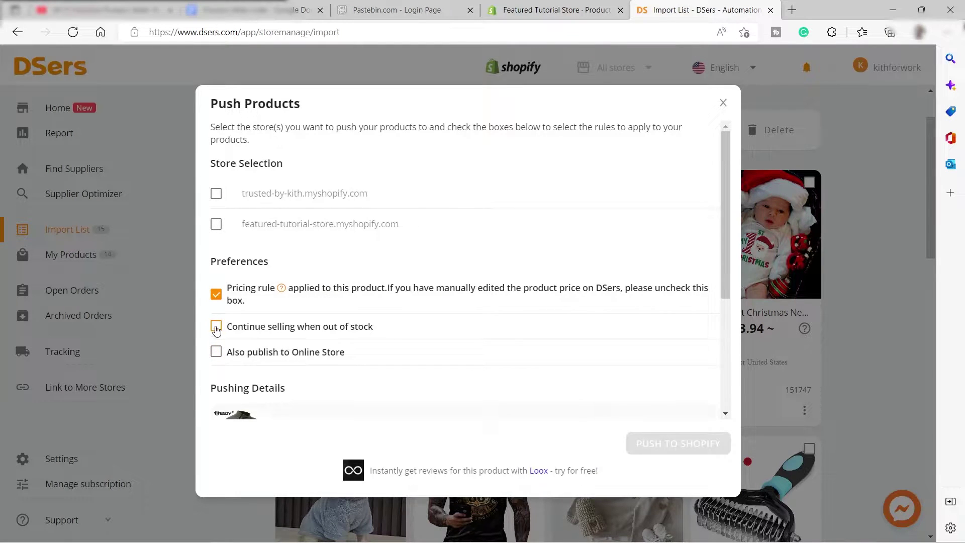
left_click(216, 225)
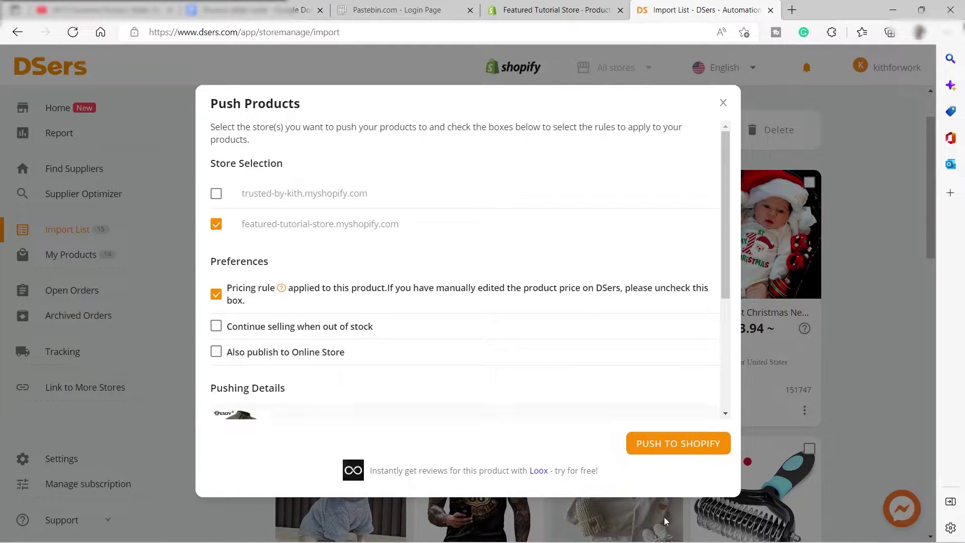
left_click(680, 444)
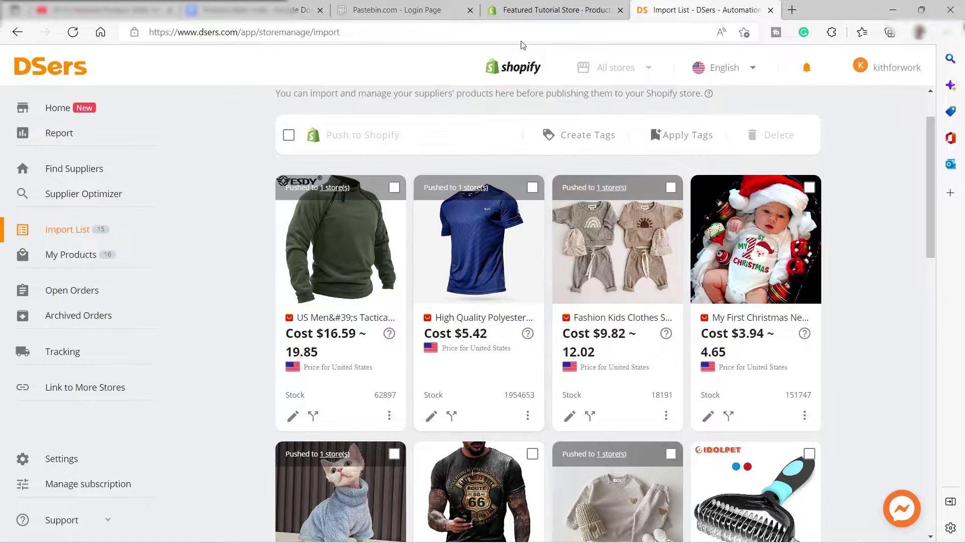
Step: Reload the Shopify products list to show the new items and collapse the trial popup
left_click(505, 11)
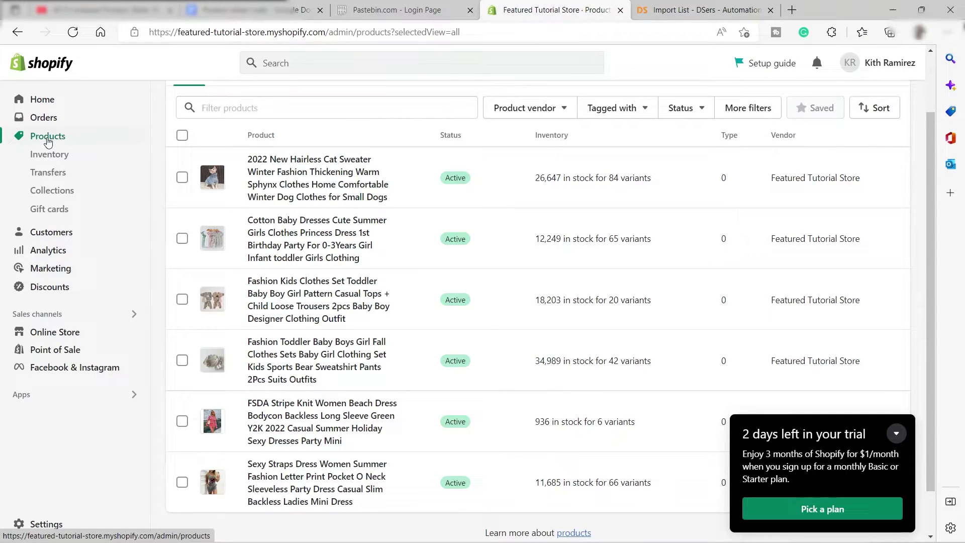
left_click(479, 35)
key("Return")
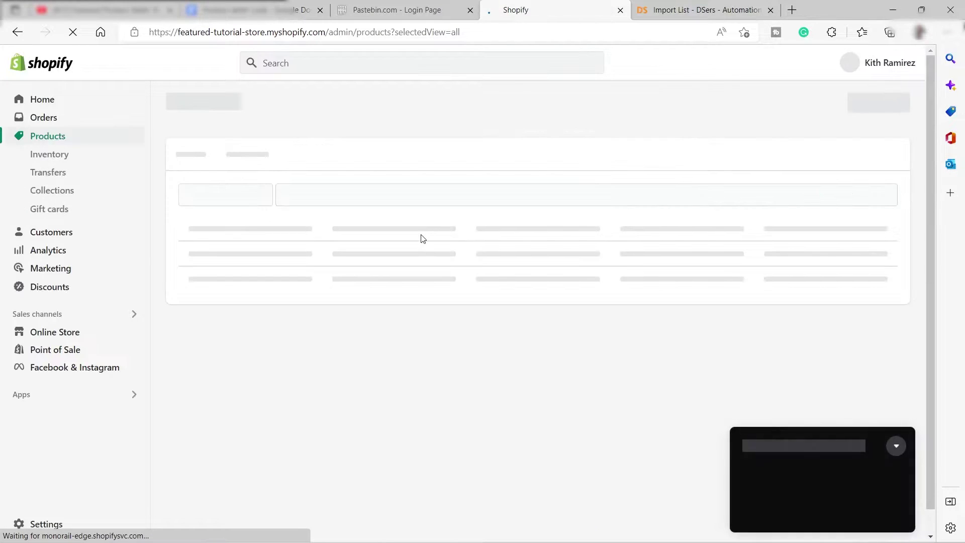
left_click(902, 446)
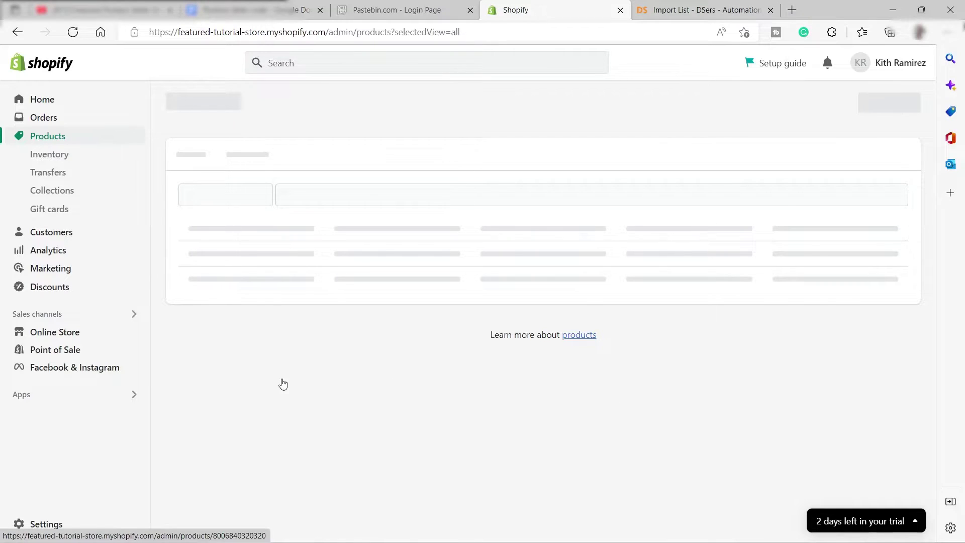
scroll(285, 310, "down", 6)
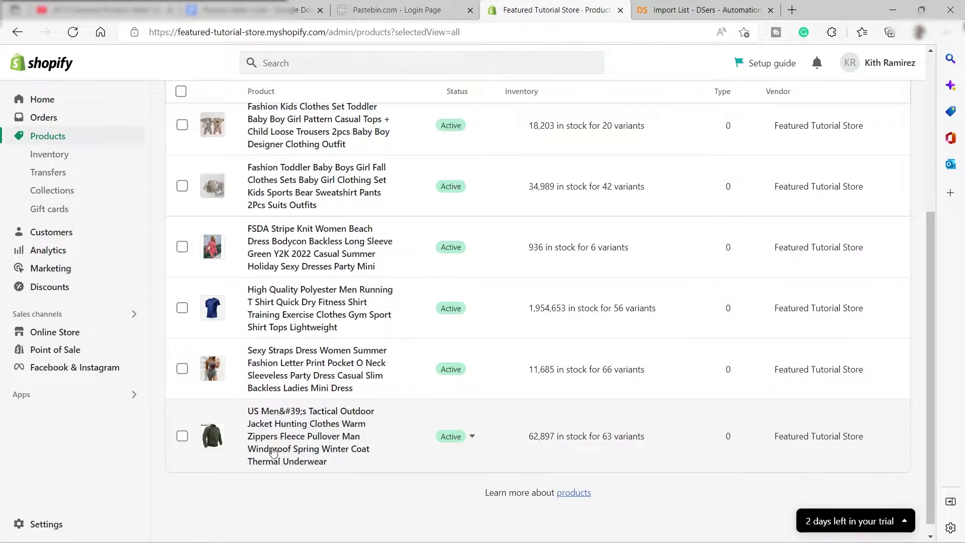
left_click(302, 455)
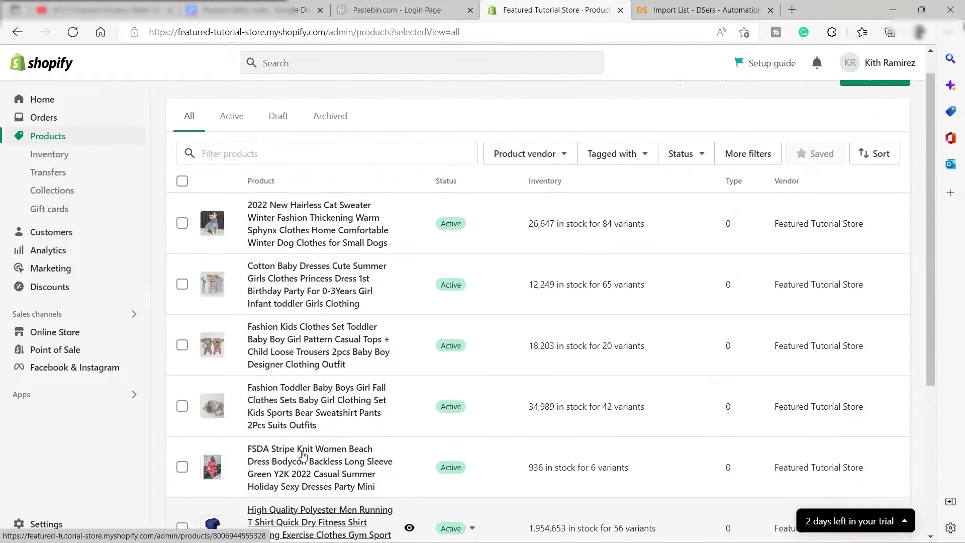
scroll(171, 437, "down", 15)
Step: Select the tactical outdoor jacket and polyester running T-shirt rows
left_click(171, 436)
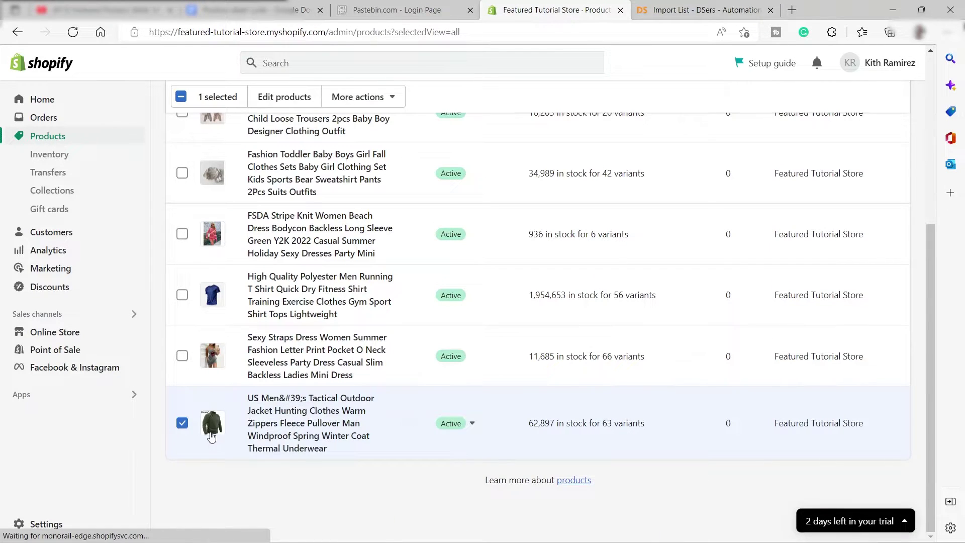
left_click(183, 295)
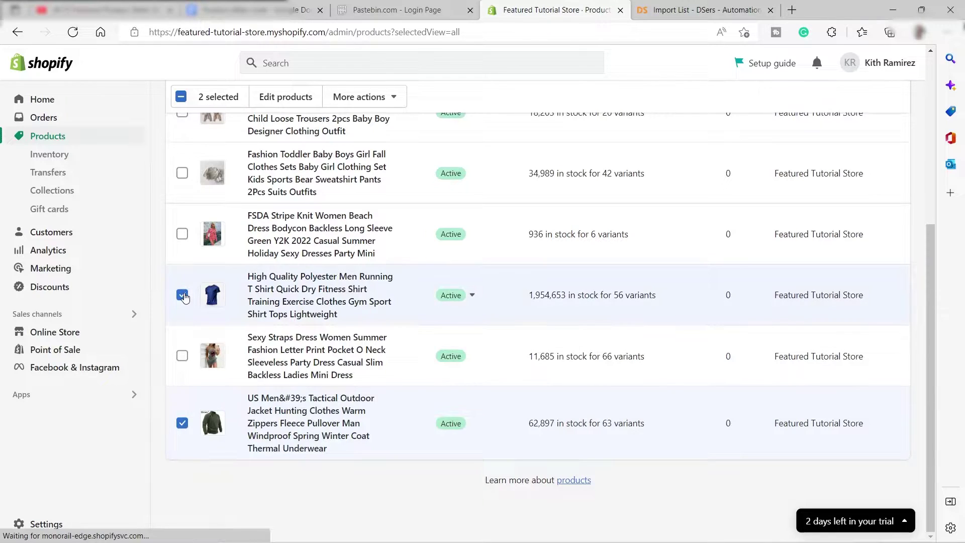
scroll(264, 397, "up", 3)
scroll(264, 351, "up", 3)
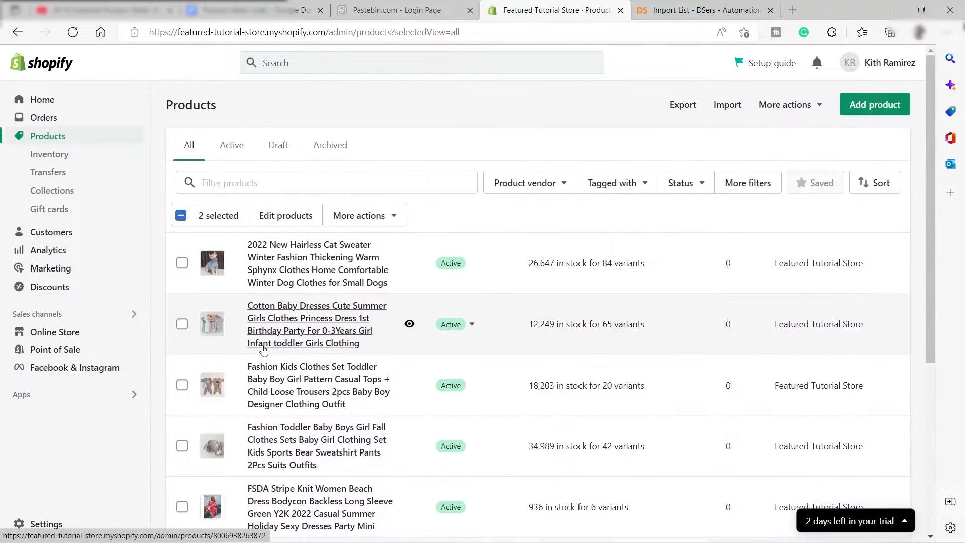
scroll(264, 347, "down", 3)
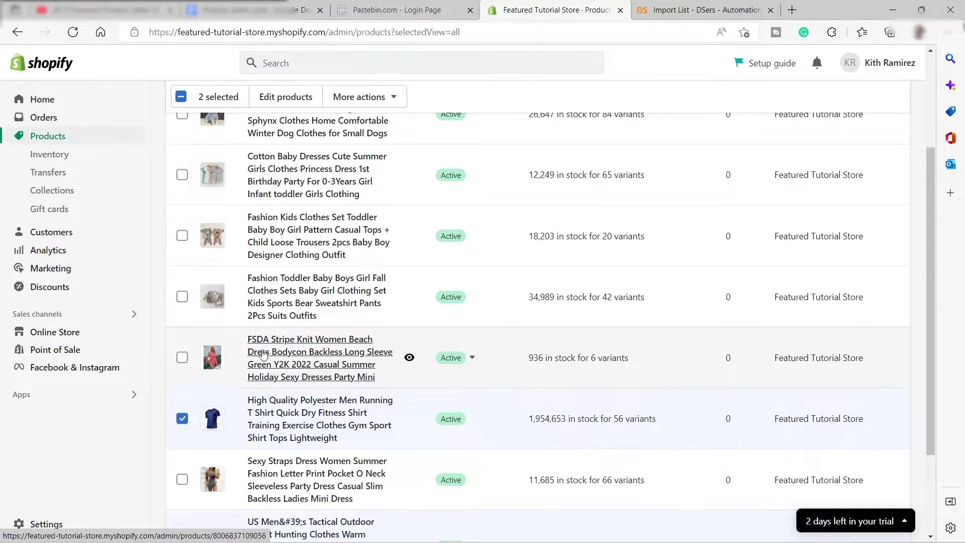
scroll(247, 412, "down", 2)
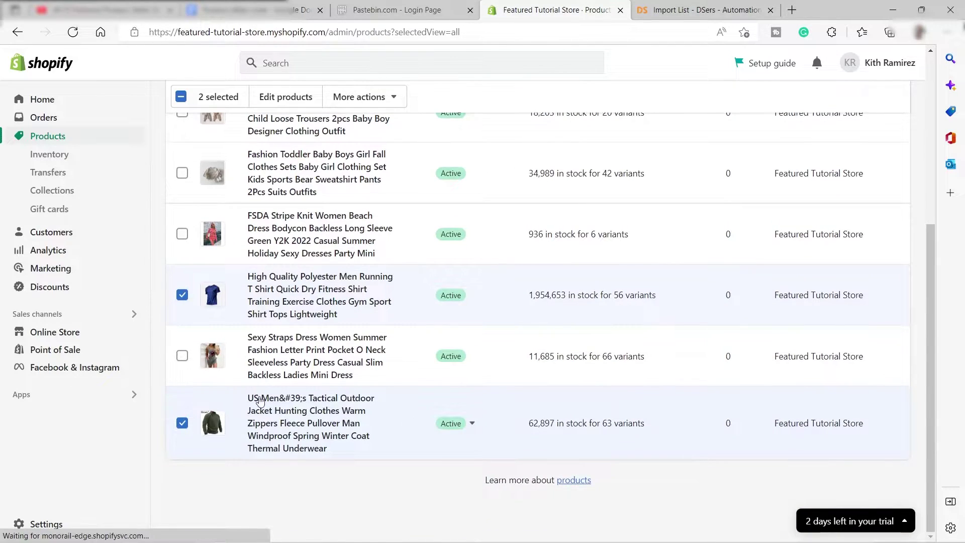
scroll(243, 433, "up", 3)
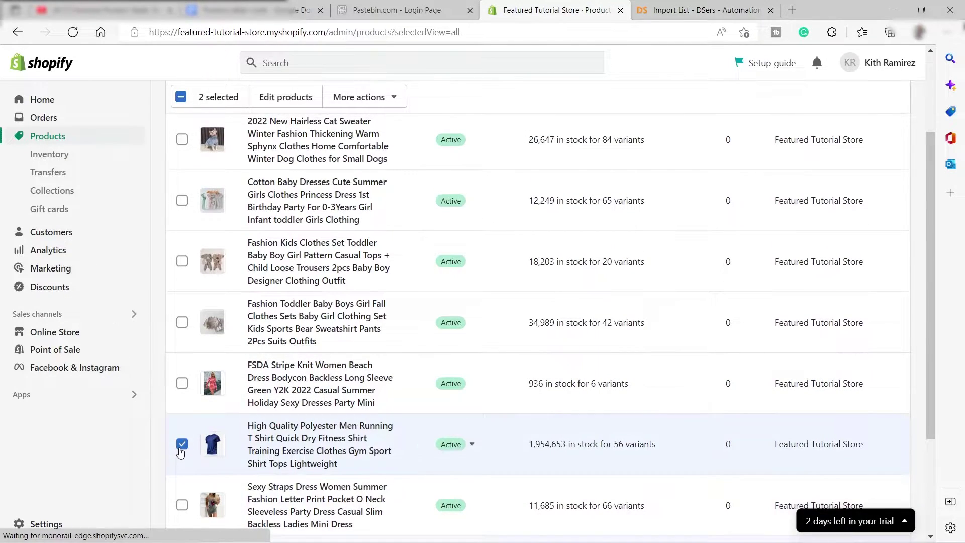
scroll(235, 418, "up", 2)
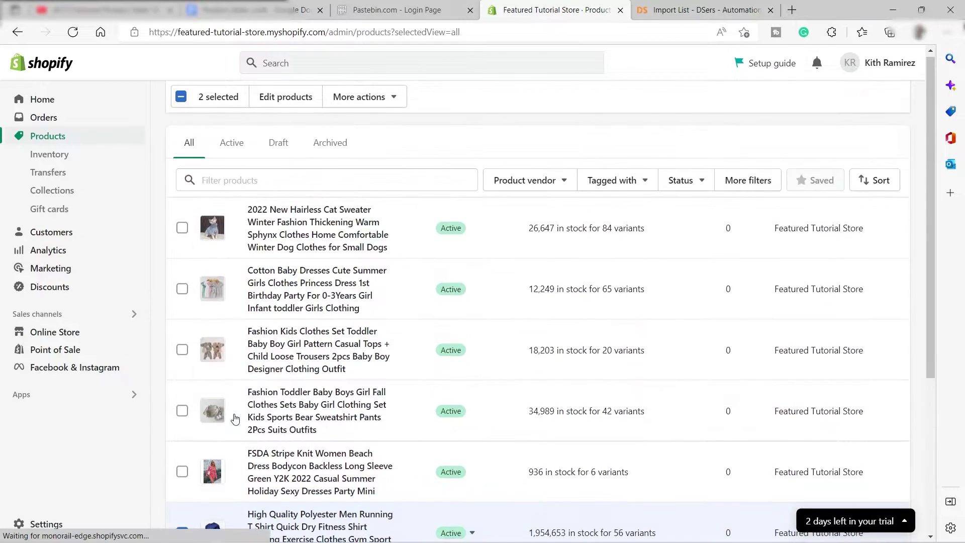
scroll(235, 418, "up", 1)
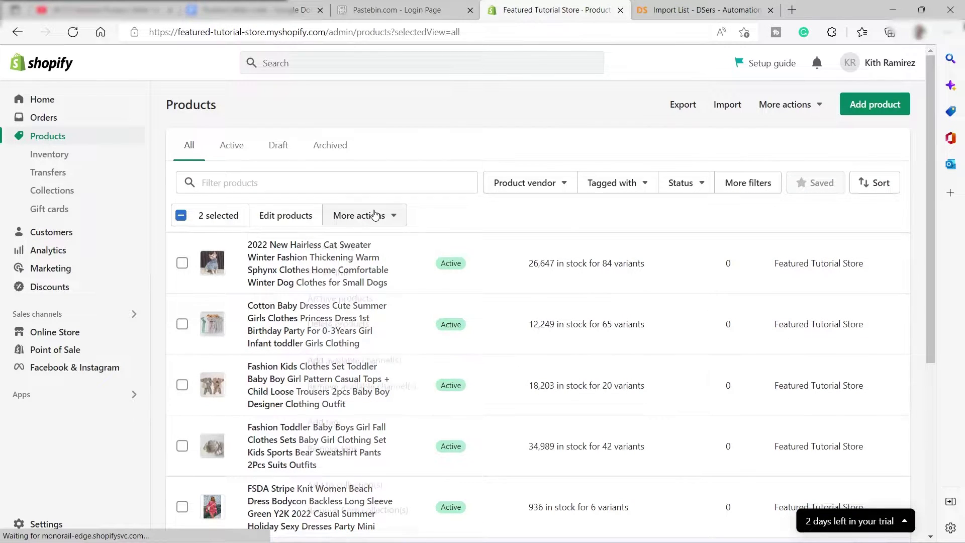
Step: Add the Online Store channel to both products, excluding Point of Sale and Facebook & Instagram
left_click(375, 215)
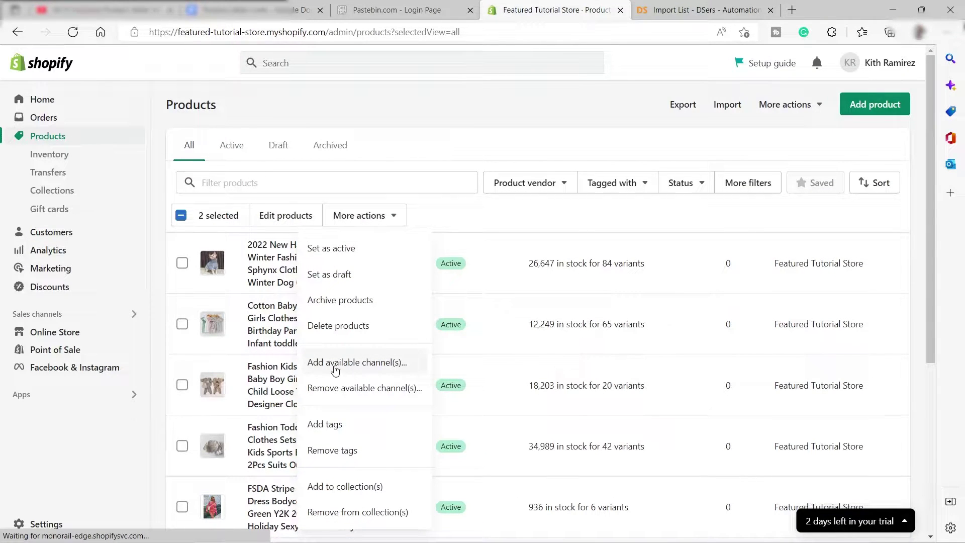
left_click(351, 367)
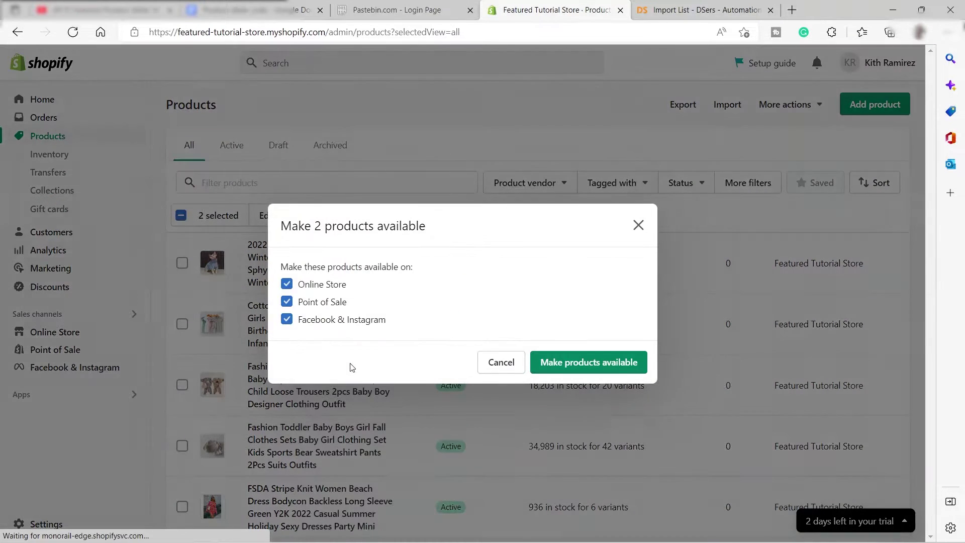
left_click(287, 320)
left_click(287, 302)
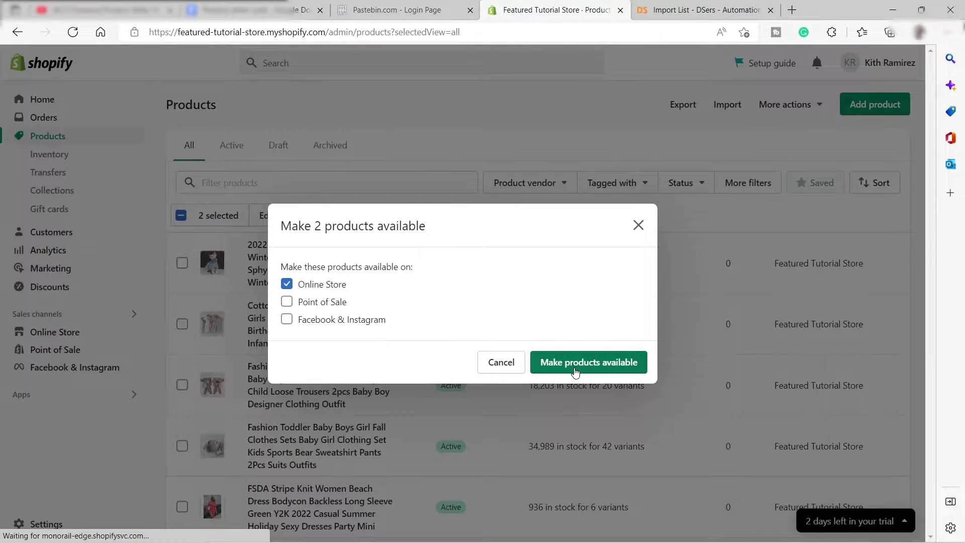
left_click(576, 372)
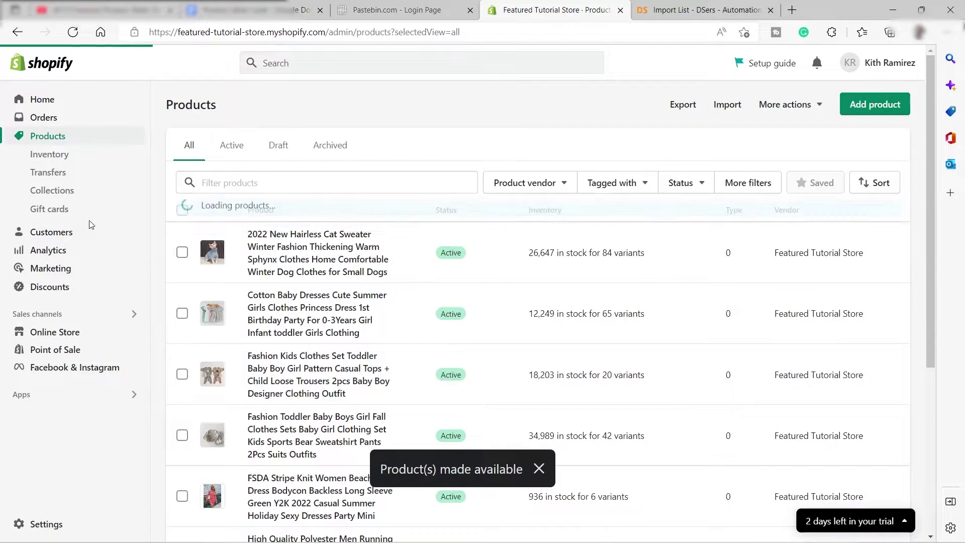
Step: Open Edit code for the Dawn theme from Online Store's themes
left_click(67, 333)
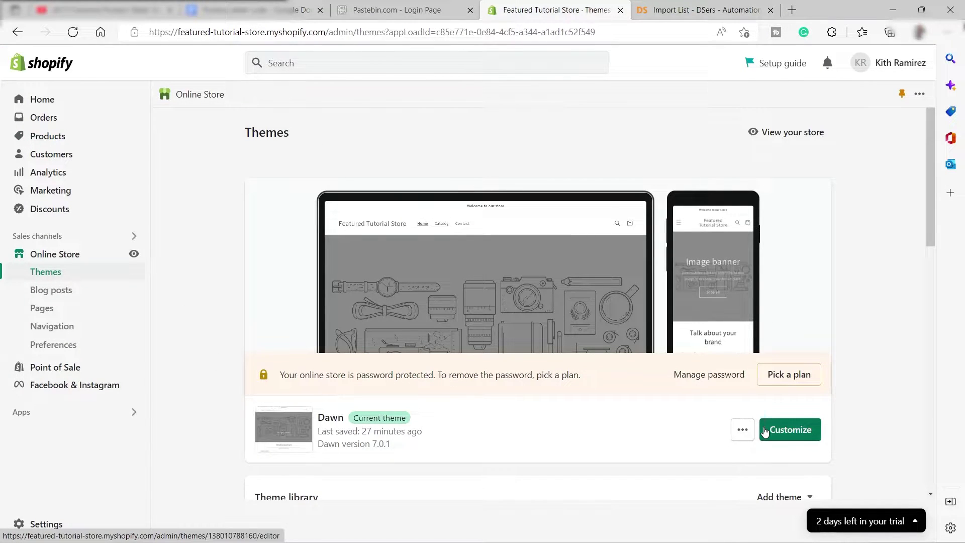
left_click(743, 430)
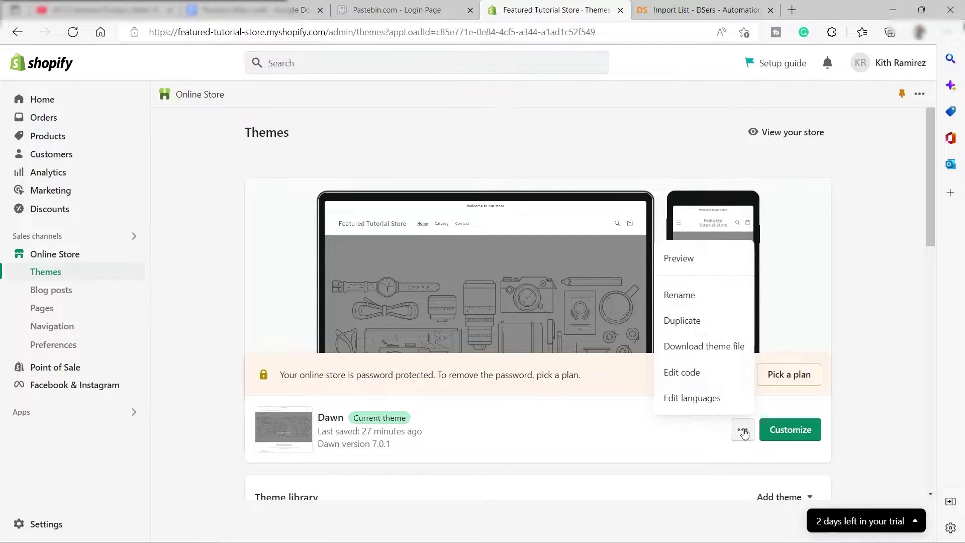
left_click(692, 378)
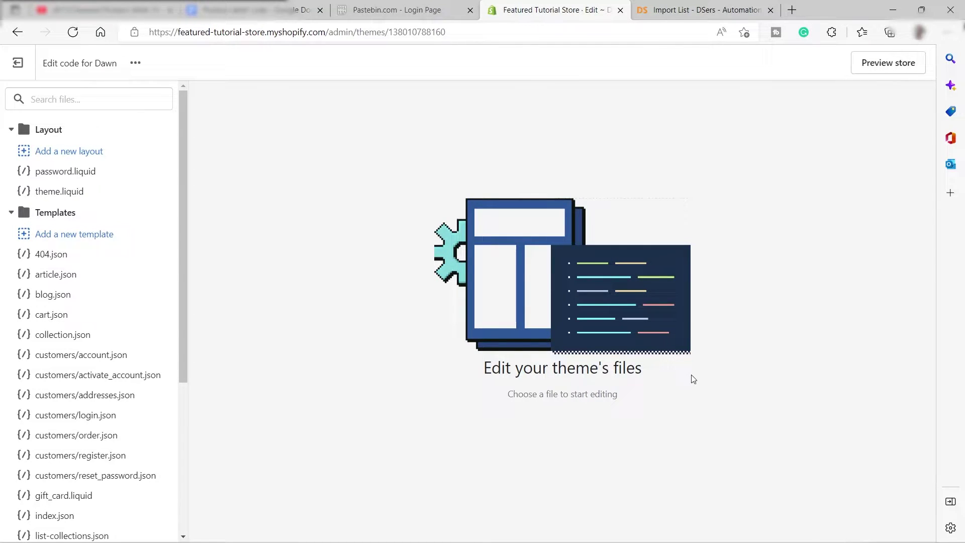
Step: Create a new section file named Product-slider in the Sections folder
left_click(12, 130)
left_click(11, 153)
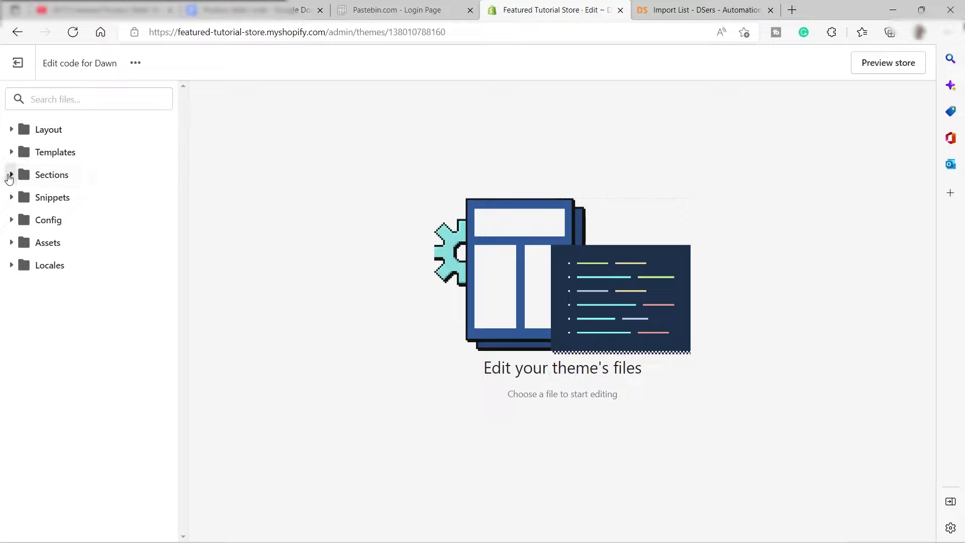
left_click(11, 175)
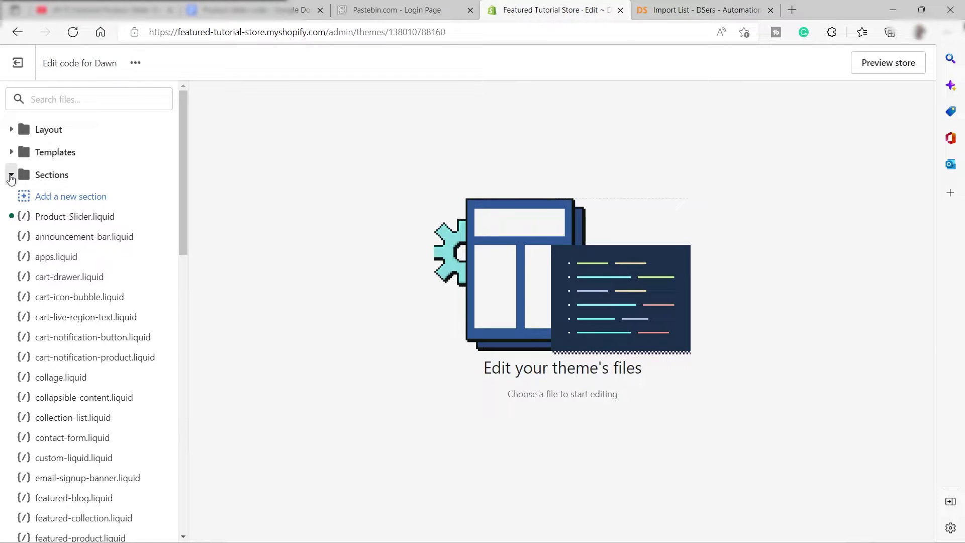
left_click(62, 199)
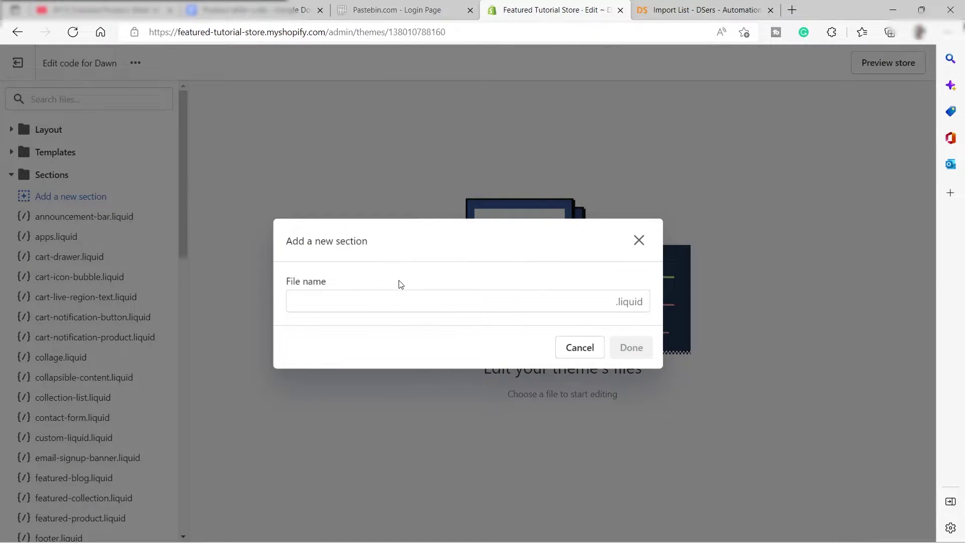
left_click(367, 300)
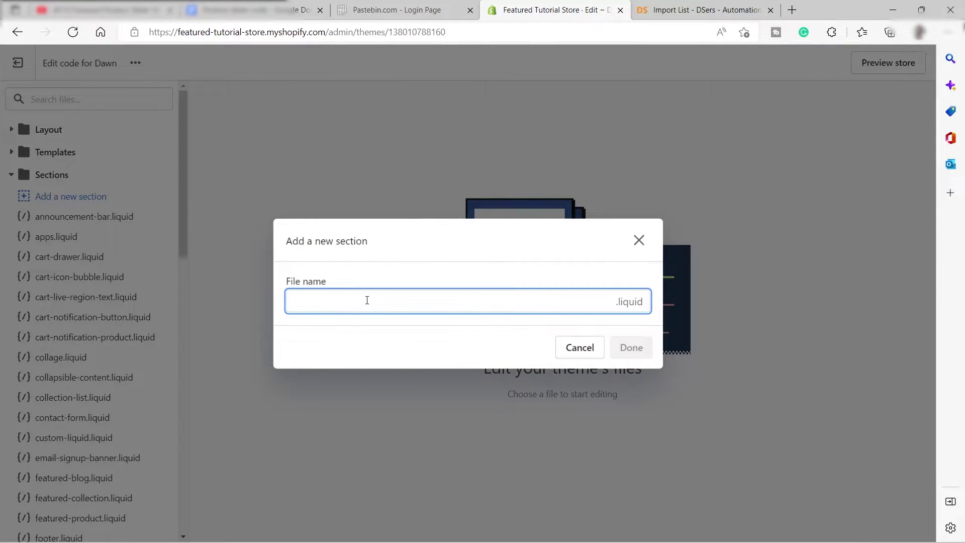
type("Product")
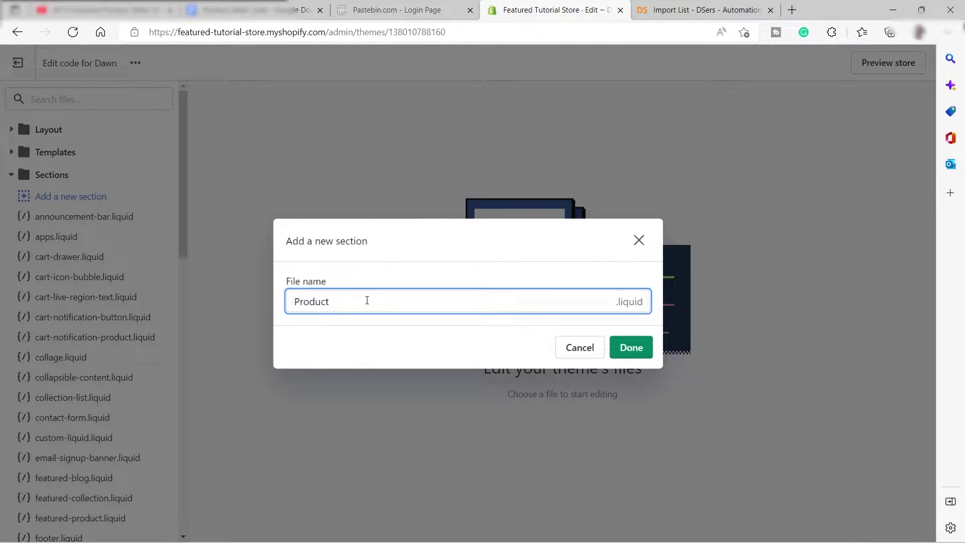
type("=")
key("BackSpace")
type("-slider")
left_click(634, 350)
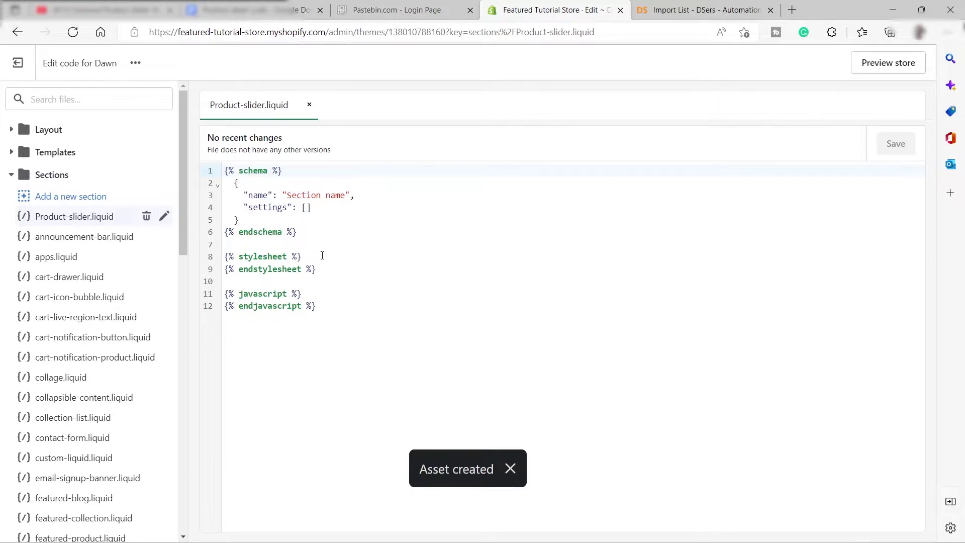
Step: Delete all the starter code in Product-slider.liquid
left_click(332, 317)
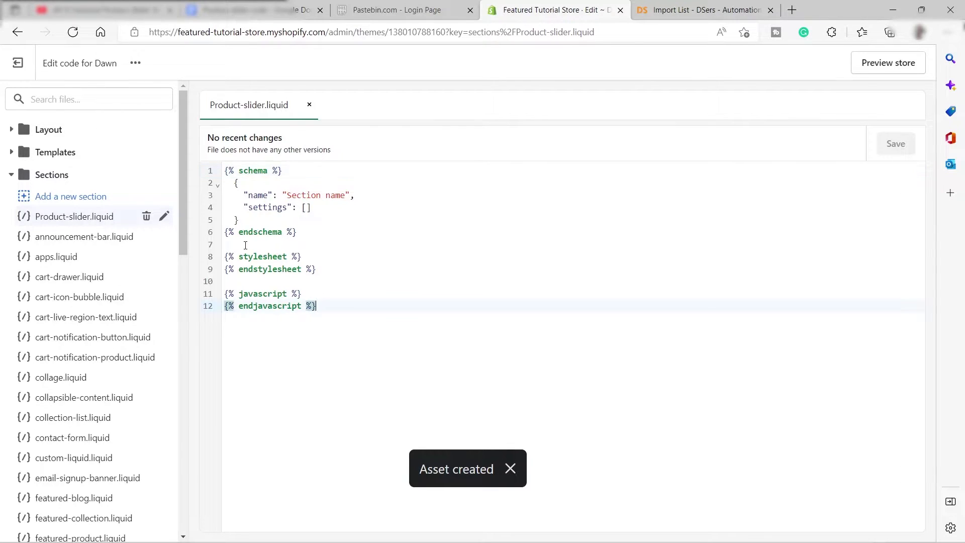
key("ctrl+a")
key("BackSpace")
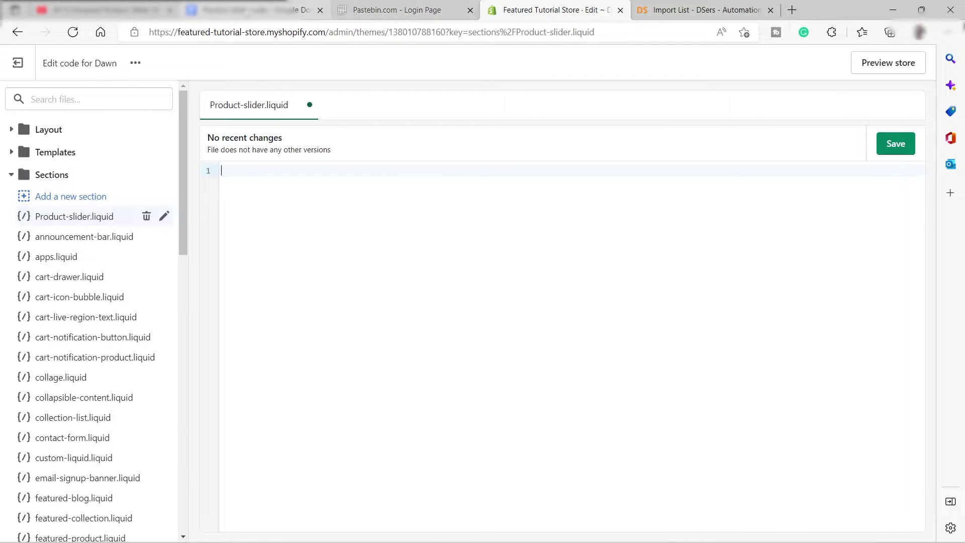
Step: Select the slider code in the 'Product slider code' doc, then return to the Shopify editor
left_click(246, 11)
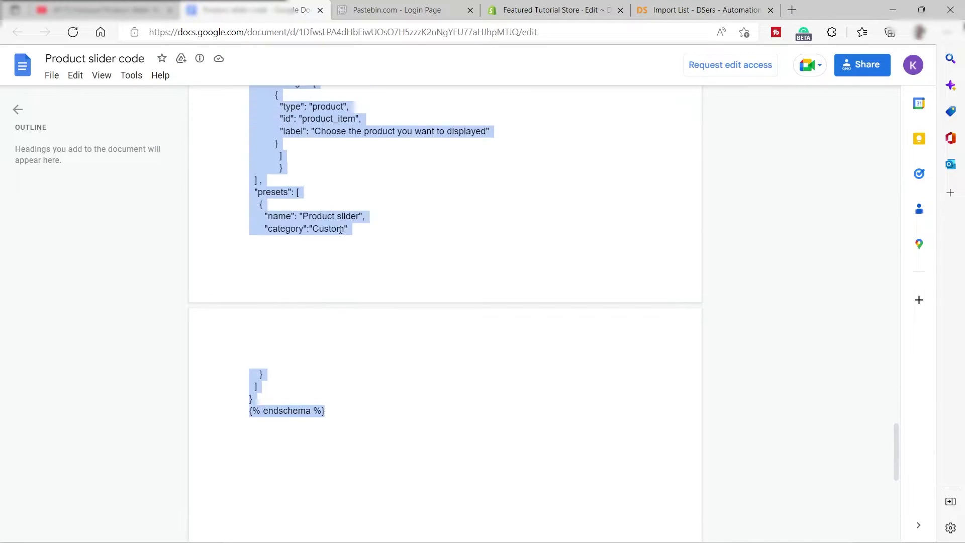
left_click(338, 254)
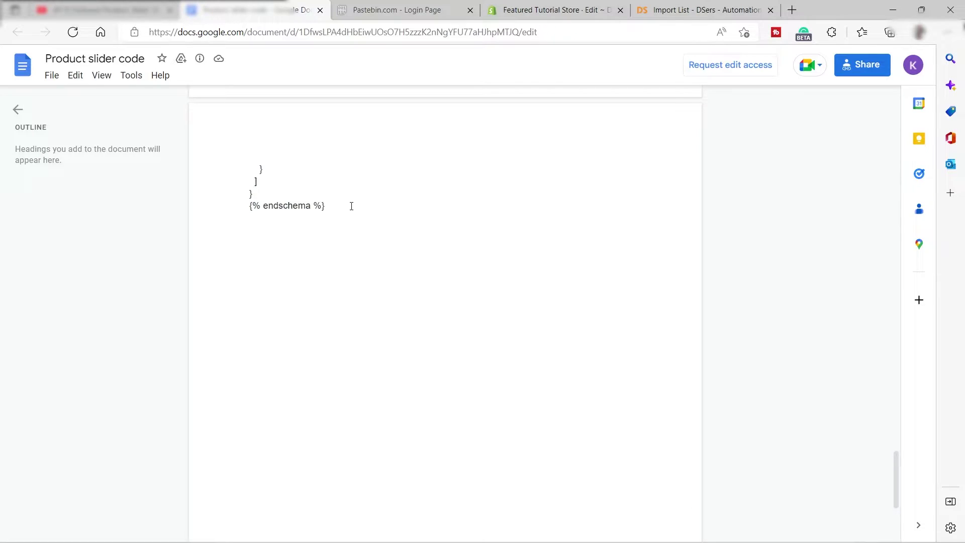
left_click_drag(352, 206, 250, 211)
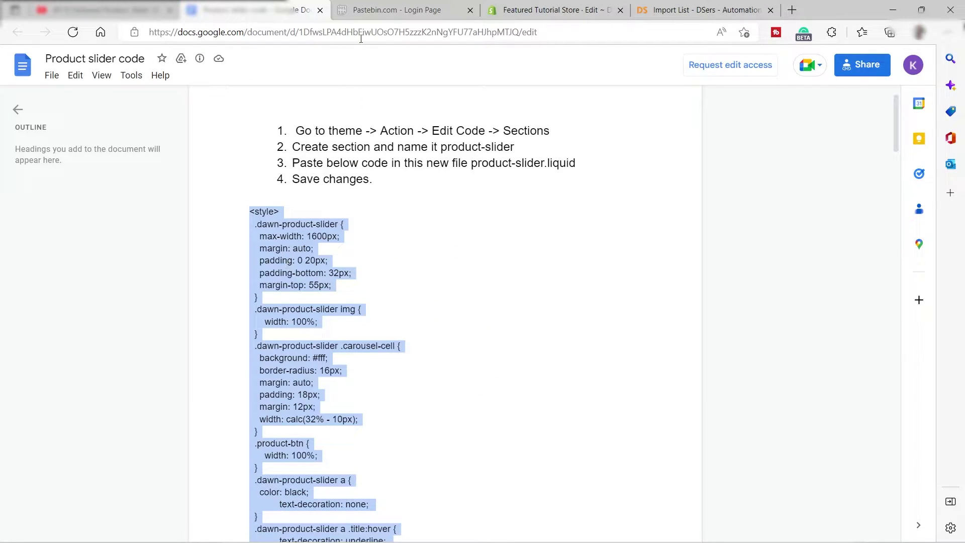
left_click(387, 11)
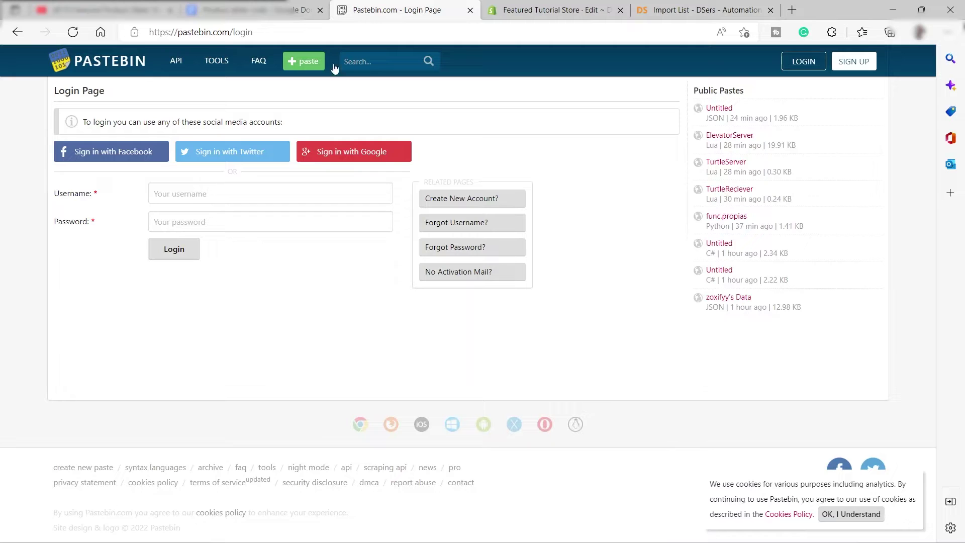
left_click(271, 11)
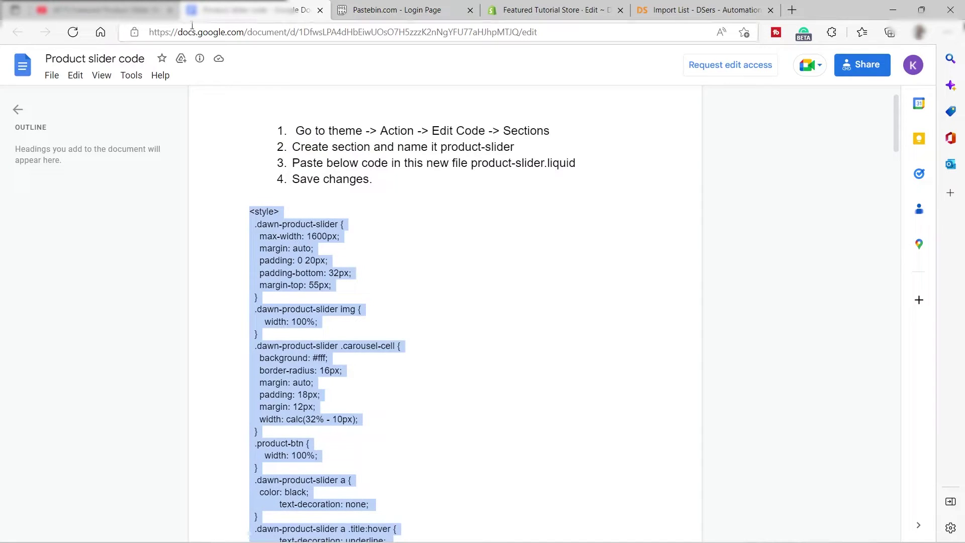
left_click(540, 9)
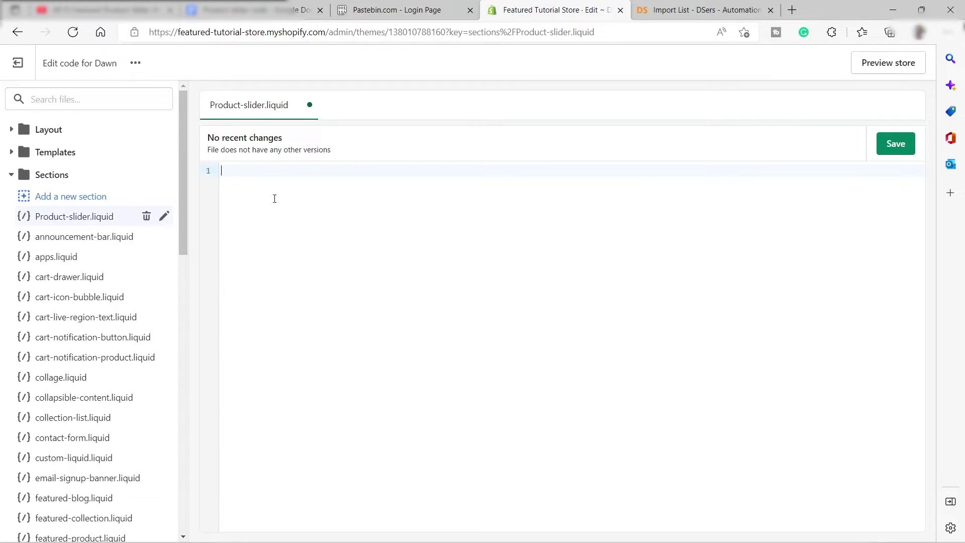
Step: Paste the slider code into Product-slider.liquid, trim the trailing line, save, and exit to Themes
key("ctrl+v")
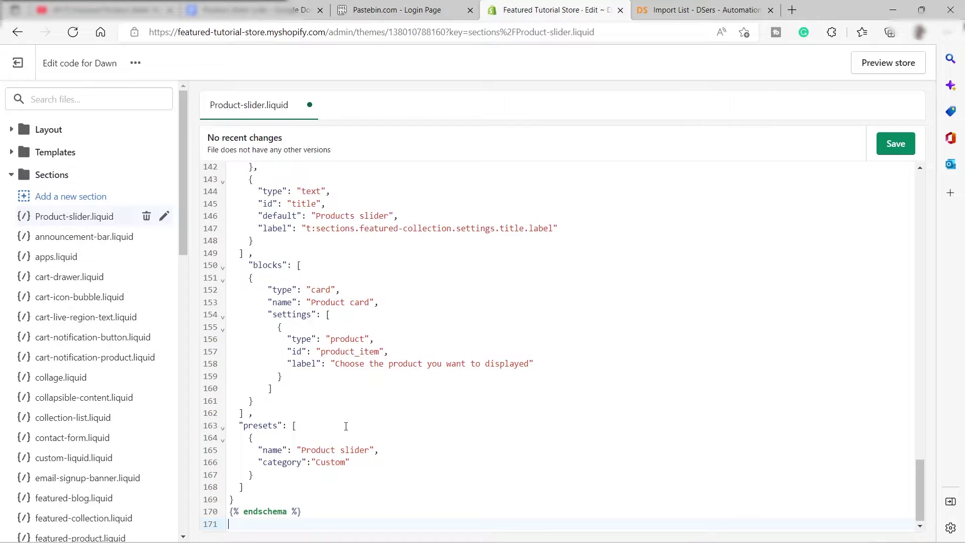
key("BackSpace")
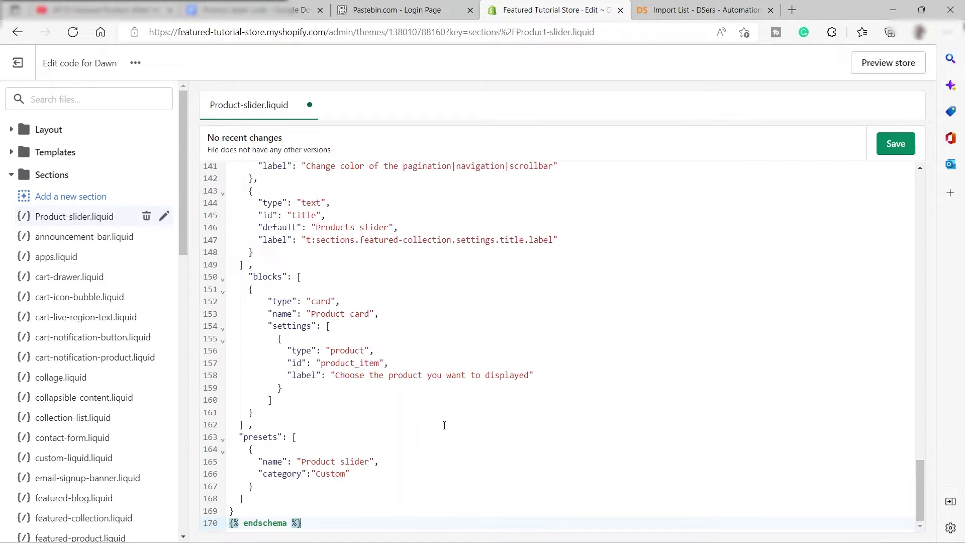
left_click(896, 144)
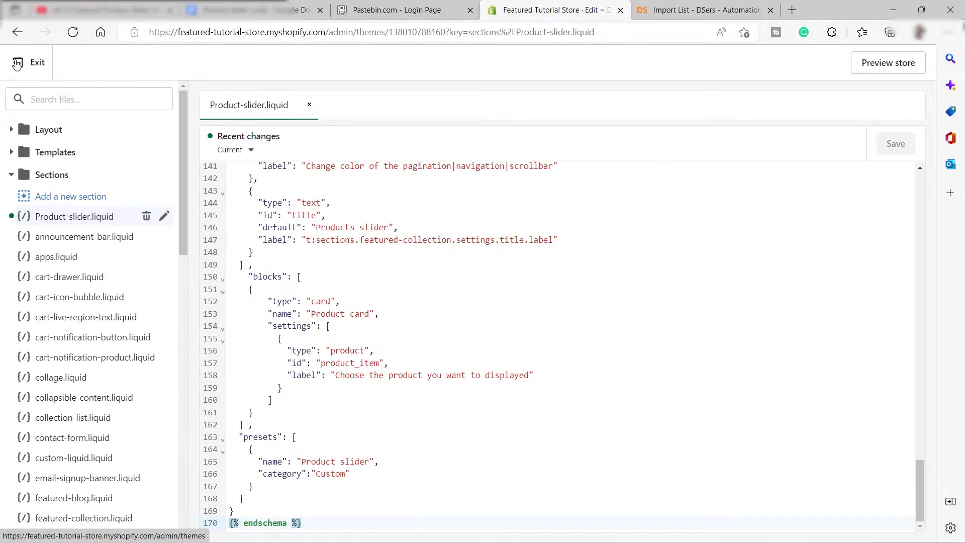
left_click(16, 63)
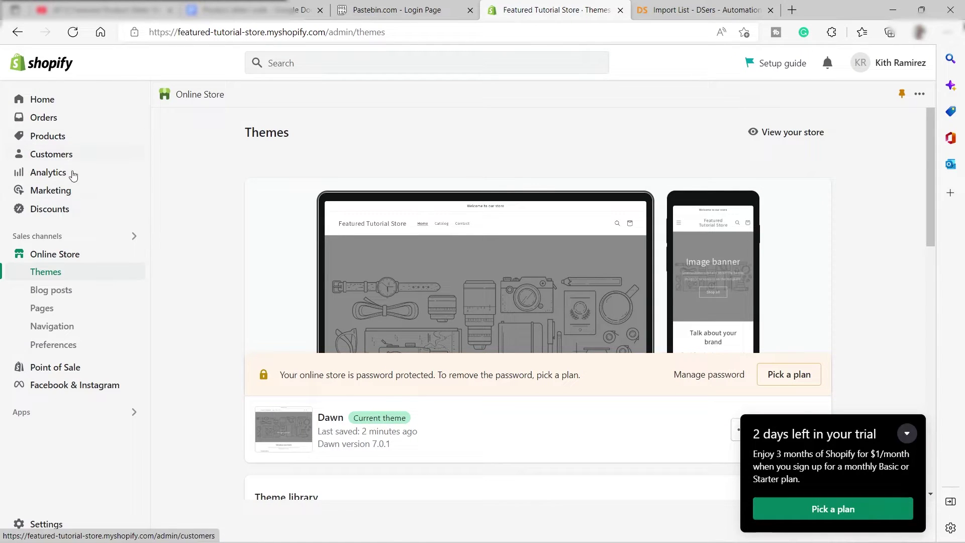
Step: Collapse the trial popup and open the Dawn theme customizer on the Home page
left_click(907, 433)
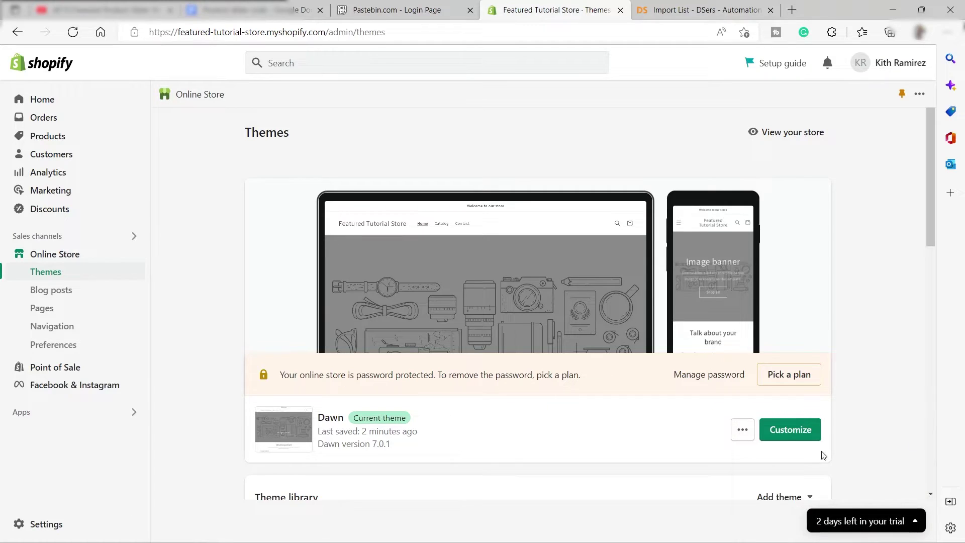
left_click(797, 436)
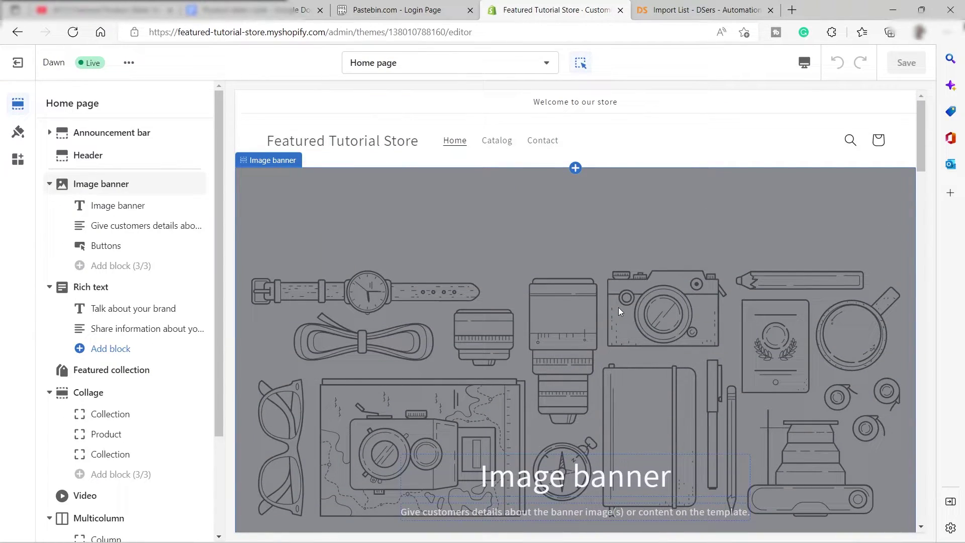
scroll(618, 300, "down", 8)
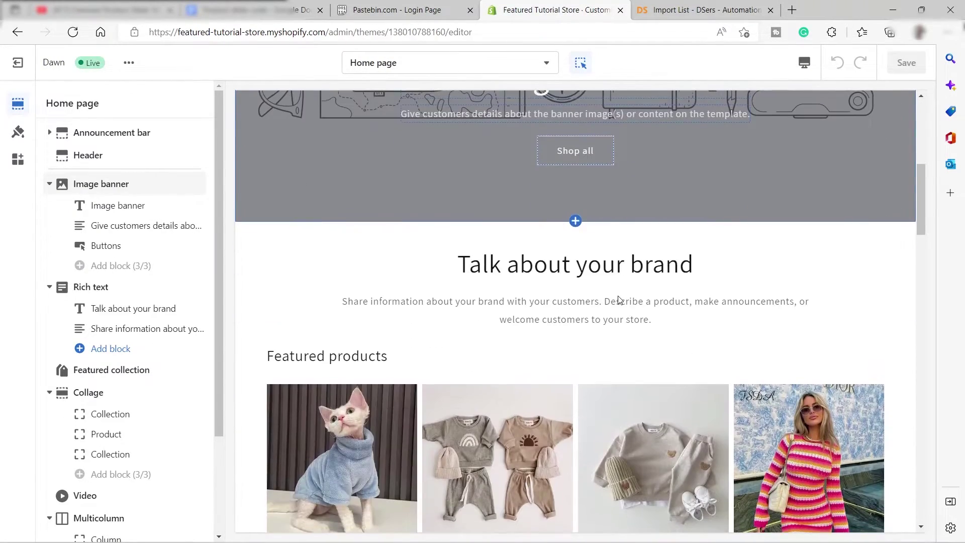
scroll(618, 296, "down", 4)
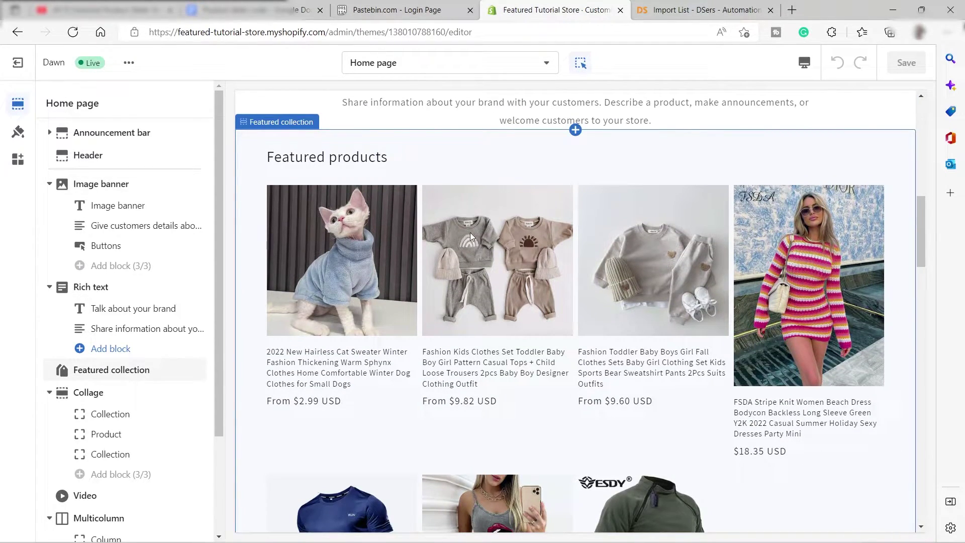
scroll(470, 232, "down", 5)
scroll(470, 230, "up", 4)
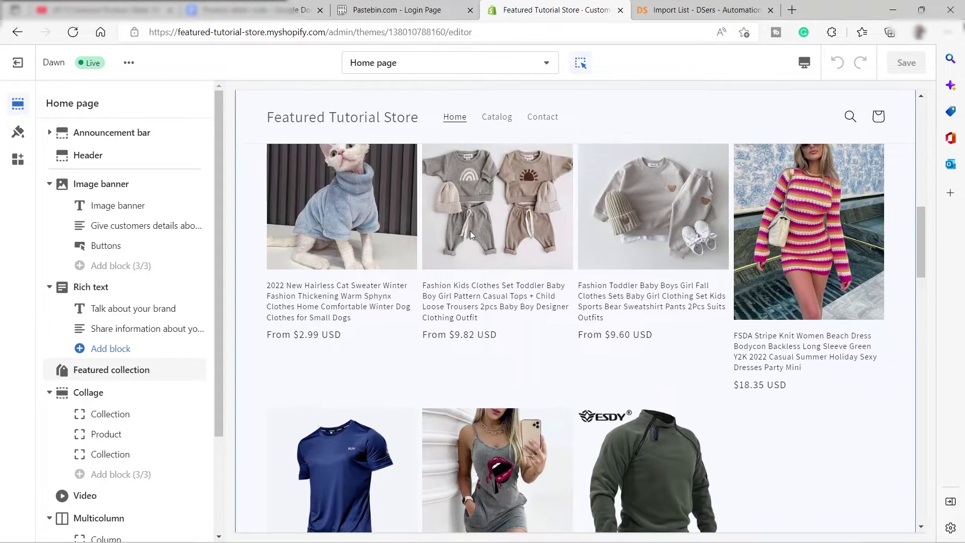
scroll(469, 231, "up", 2)
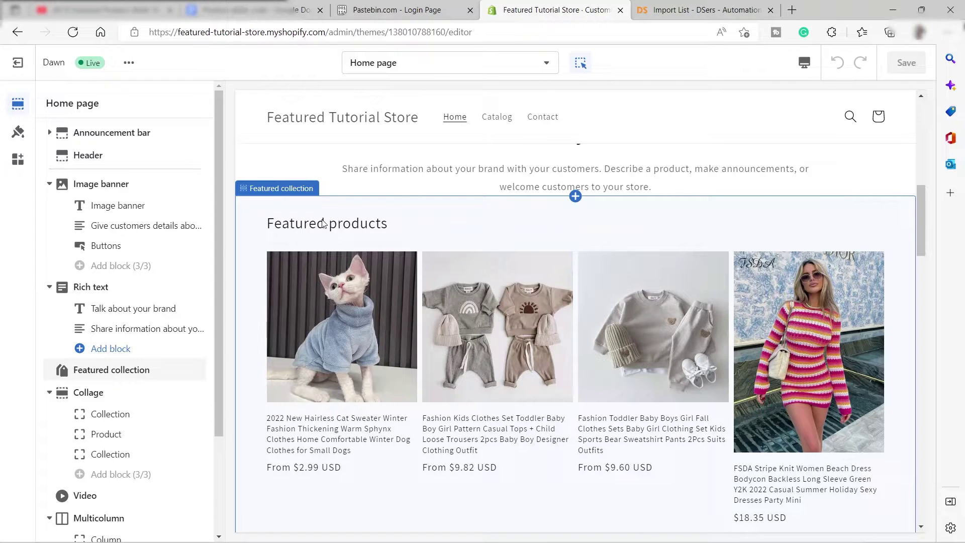
Step: Scroll the preview to review the Featured products grid with the new tee and tactical jacket
scroll(612, 214, "down", 1)
scroll(613, 214, "down", 2)
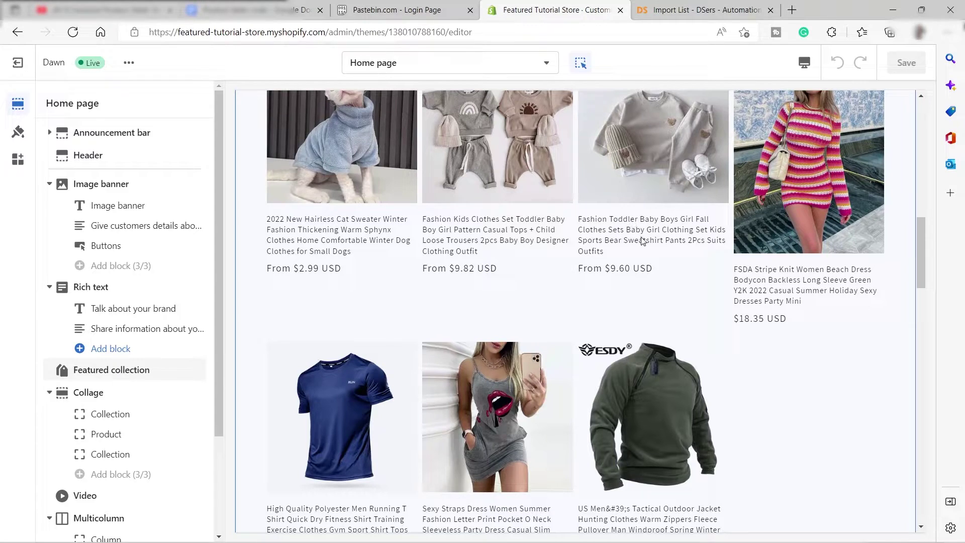
scroll(643, 241, "down", 3)
scroll(417, 193, "up", 3)
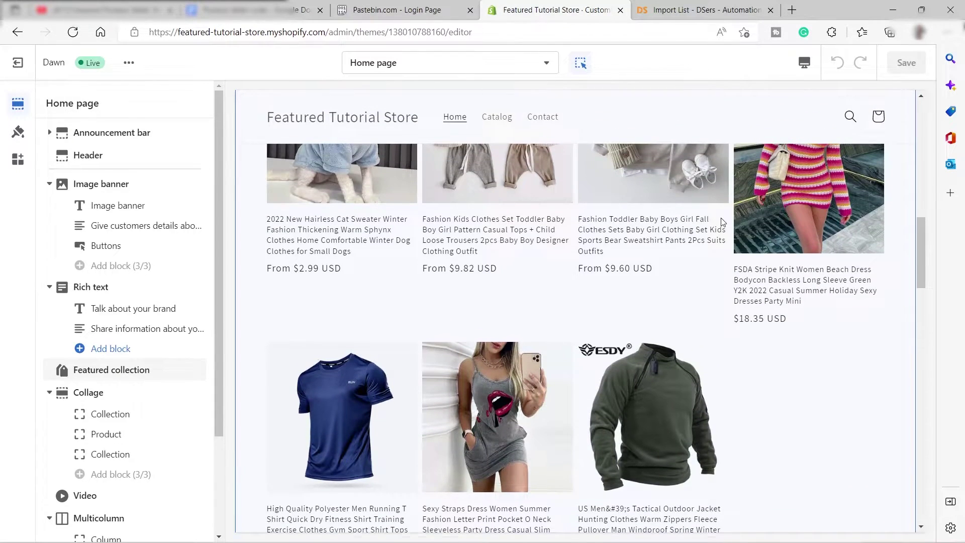
scroll(721, 223, "down", 2)
scroll(718, 219, "up", 3)
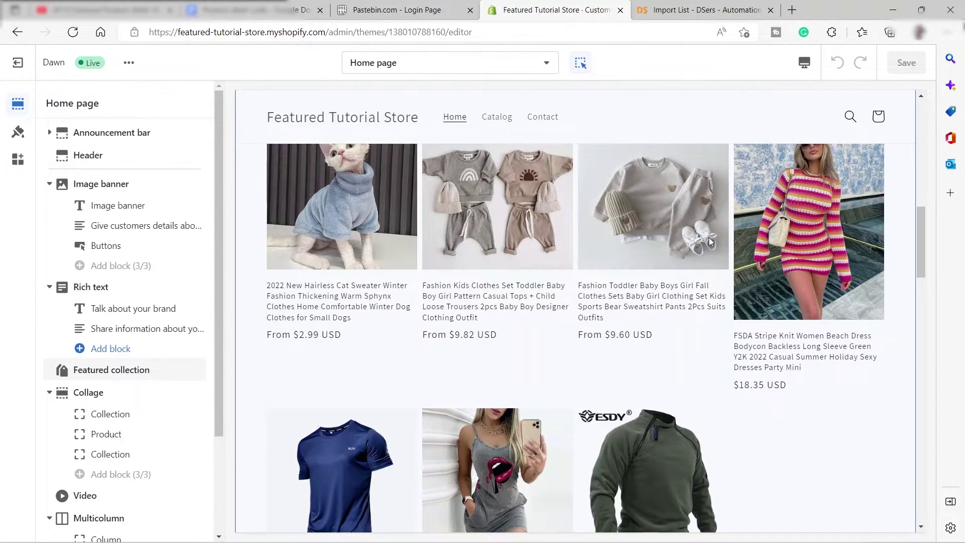
scroll(717, 251, "up", 3)
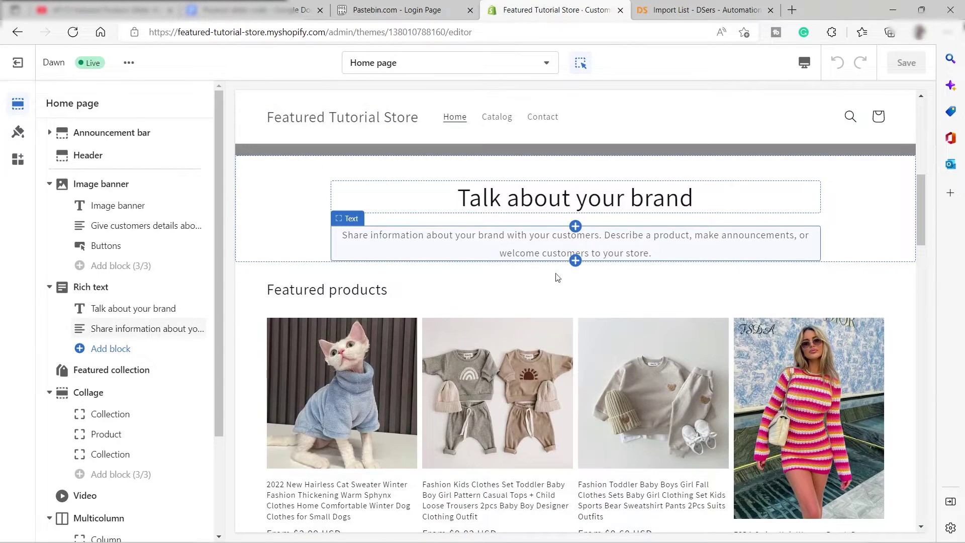
Step: Remove the Featured collection section from the Dawn home page
left_click(48, 183)
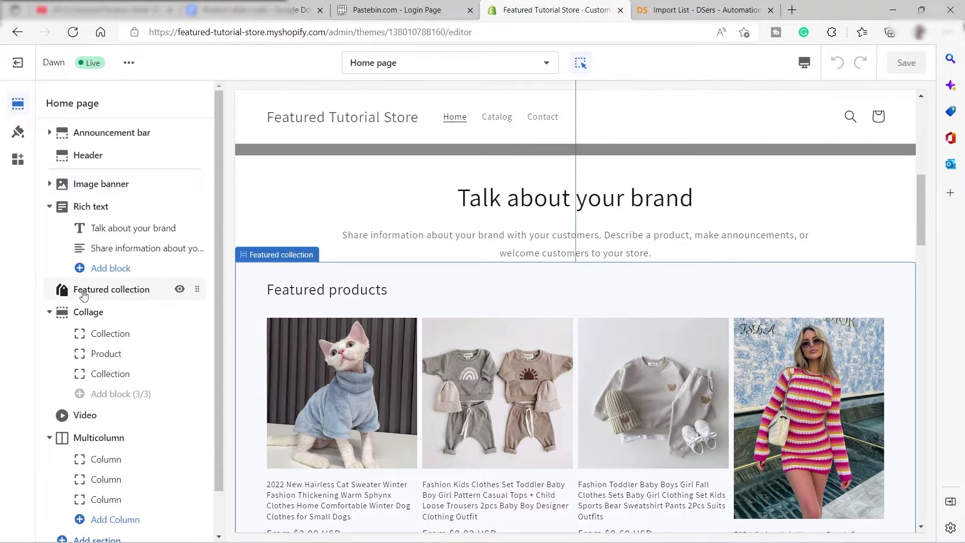
left_click(103, 296)
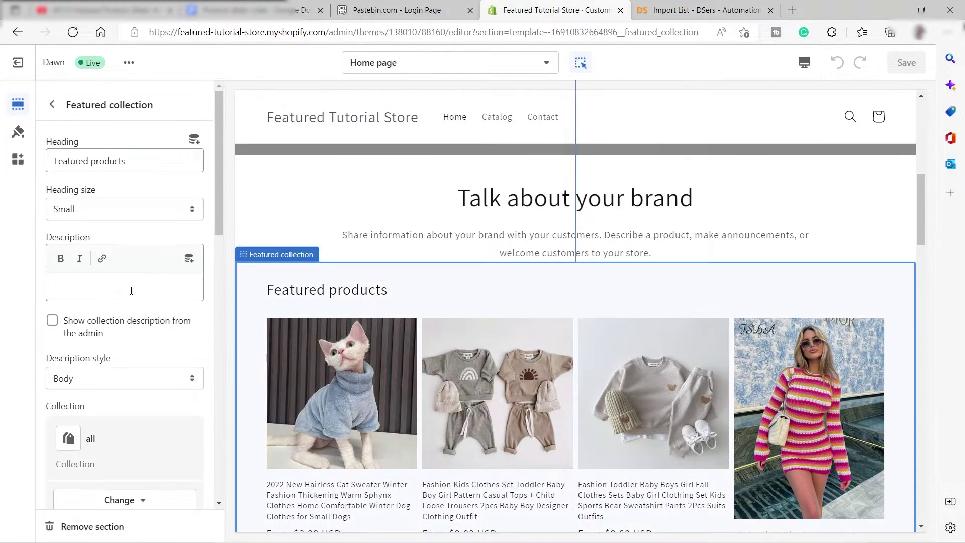
scroll(119, 196, "down", 7)
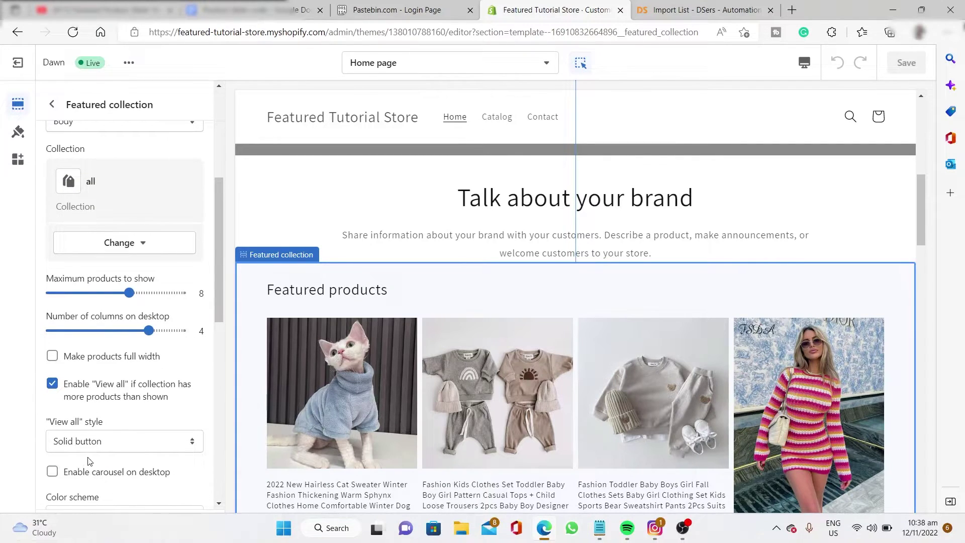
left_click(110, 531)
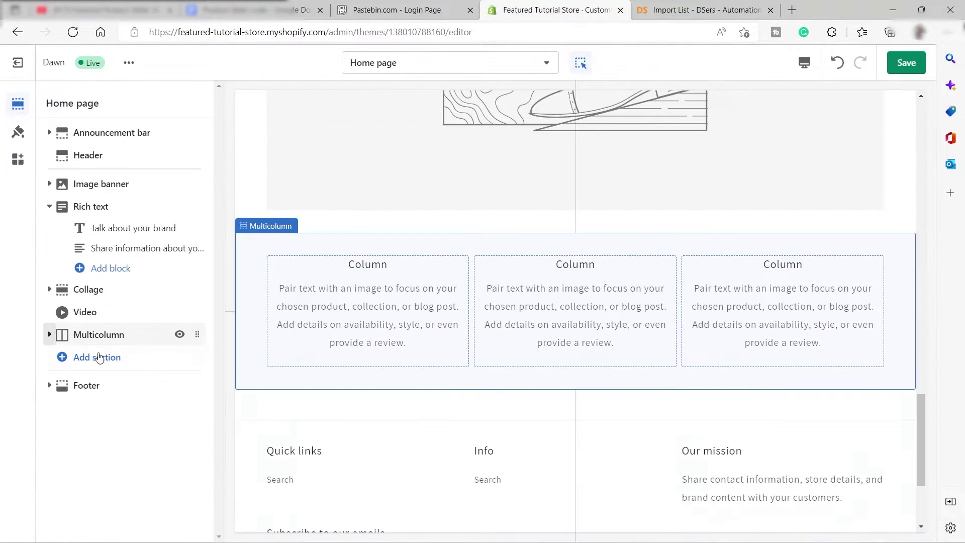
Step: Add a Product slider section from Theme sections
left_click(50, 207)
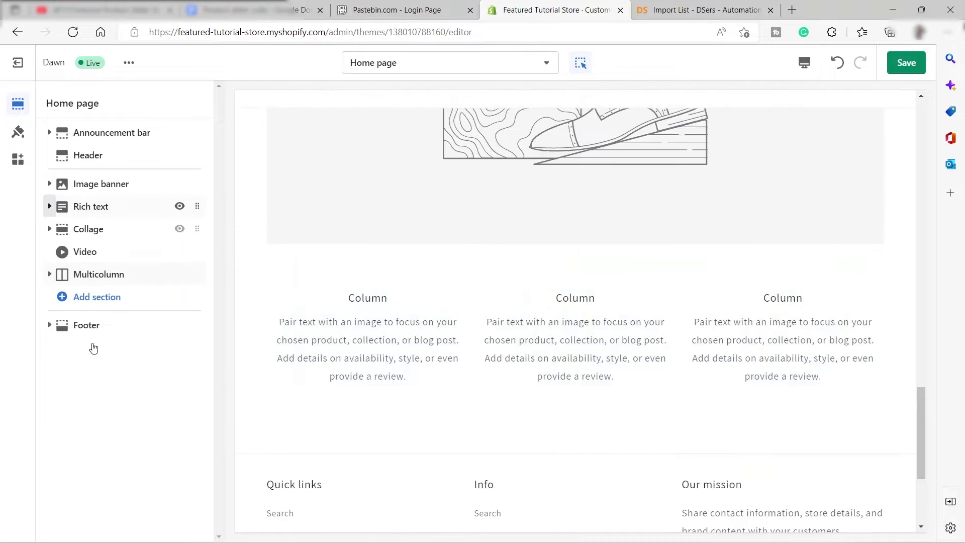
left_click(87, 298)
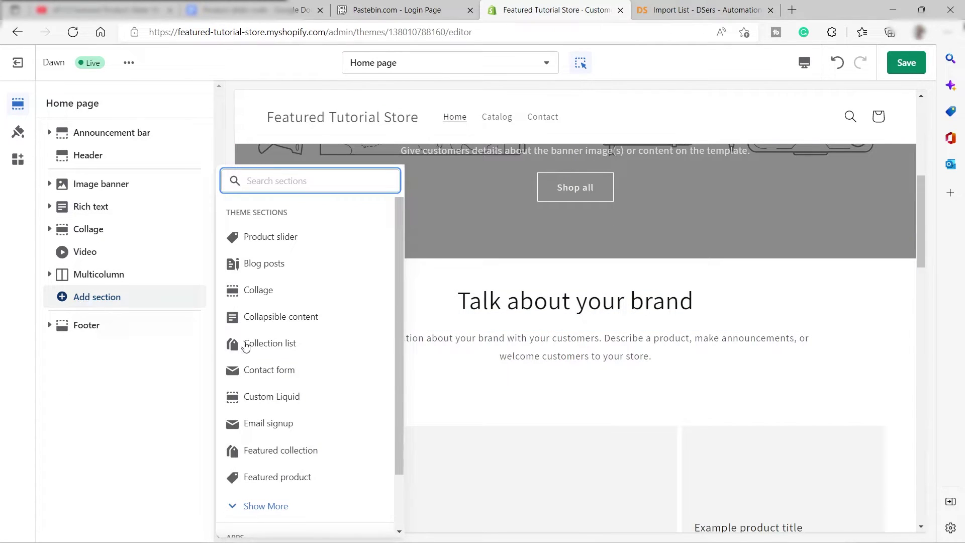
left_click(263, 243)
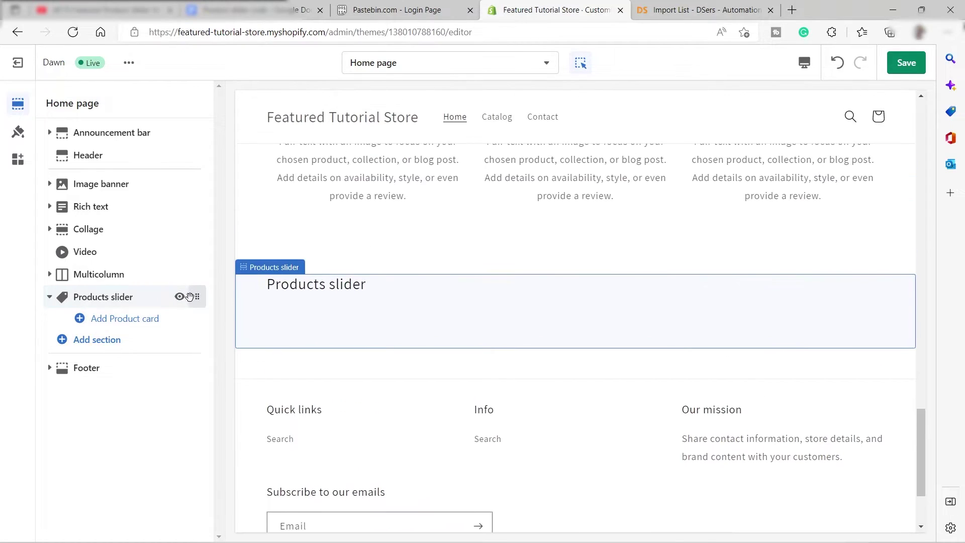
Step: Drag the Products slider section up to sit just below Rich text
left_click_drag(198, 295, 147, 245)
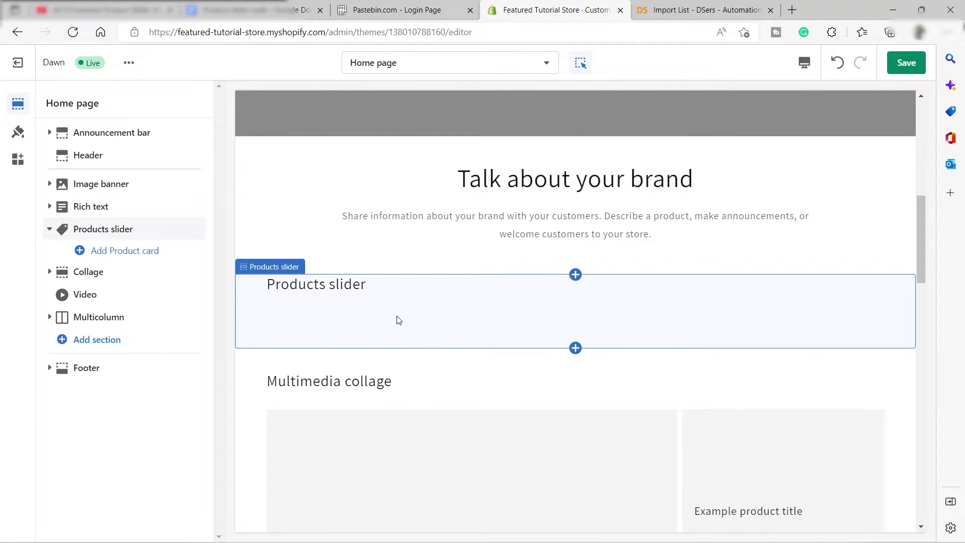
Step: Add five Product card blocks to the Products slider and open the first card's settings
left_click(83, 252)
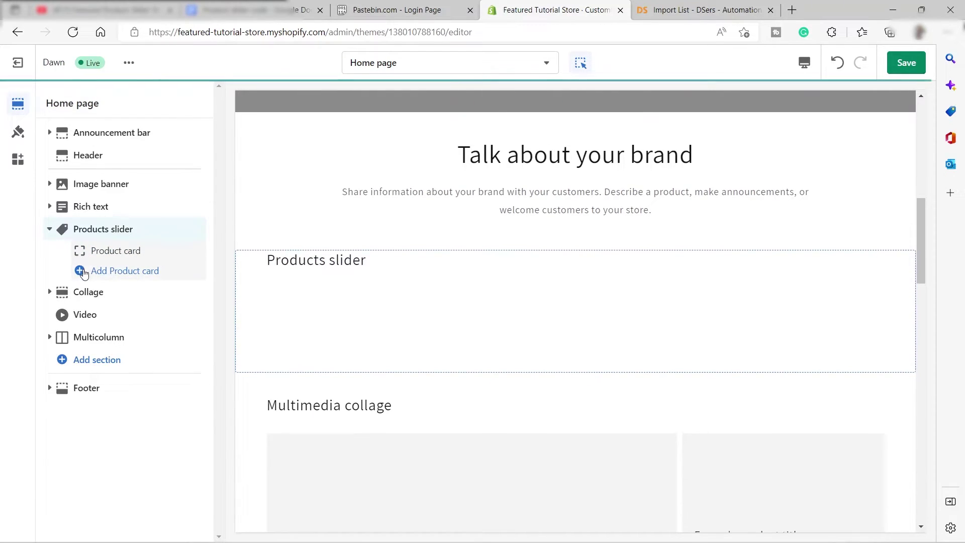
left_click(83, 271)
left_click(85, 292)
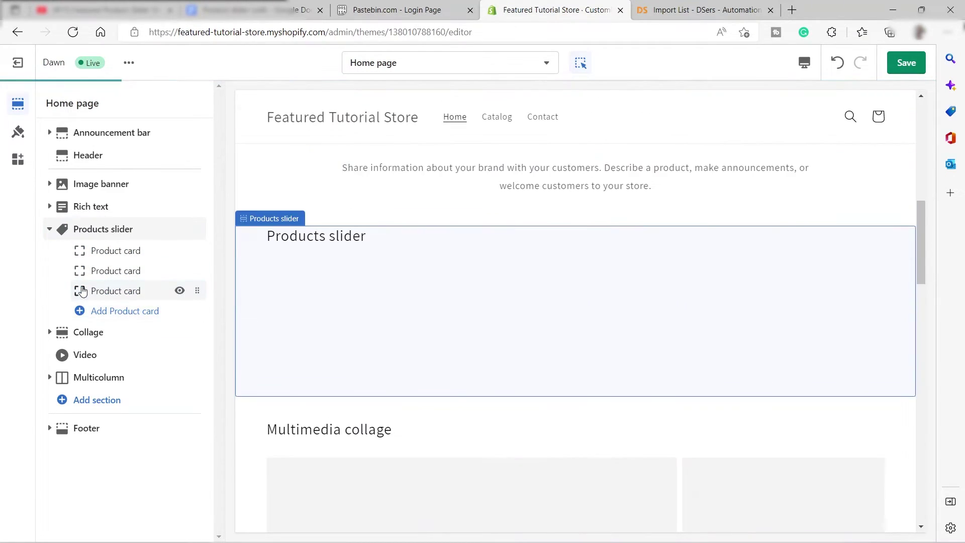
left_click(86, 311)
left_click(84, 330)
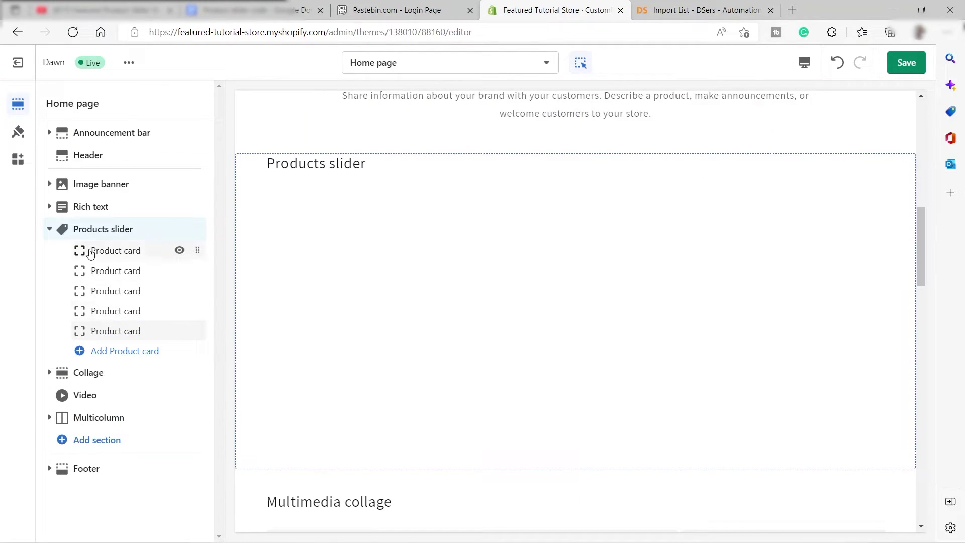
left_click(106, 251)
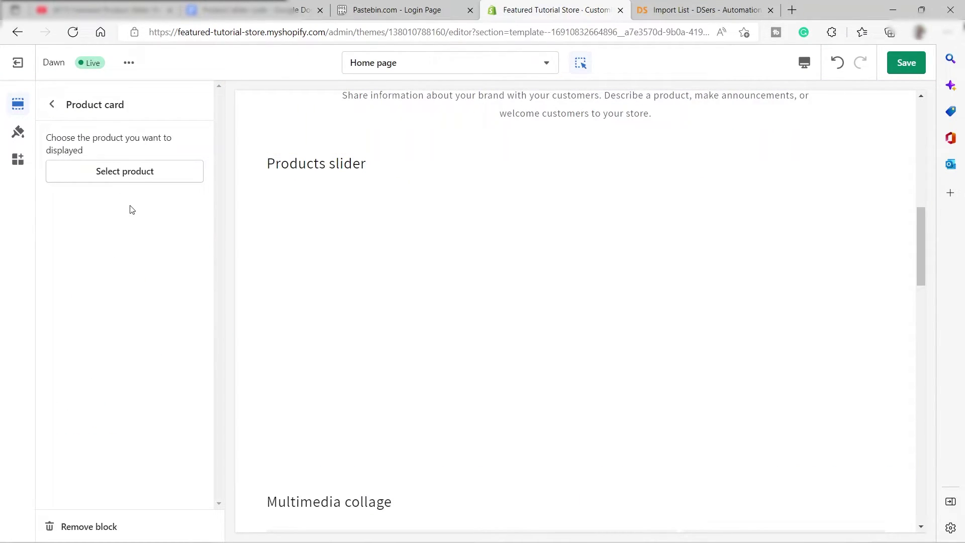
Step: Assign the Sexy Straps Dress to the first product card and preview its product page
left_click(115, 180)
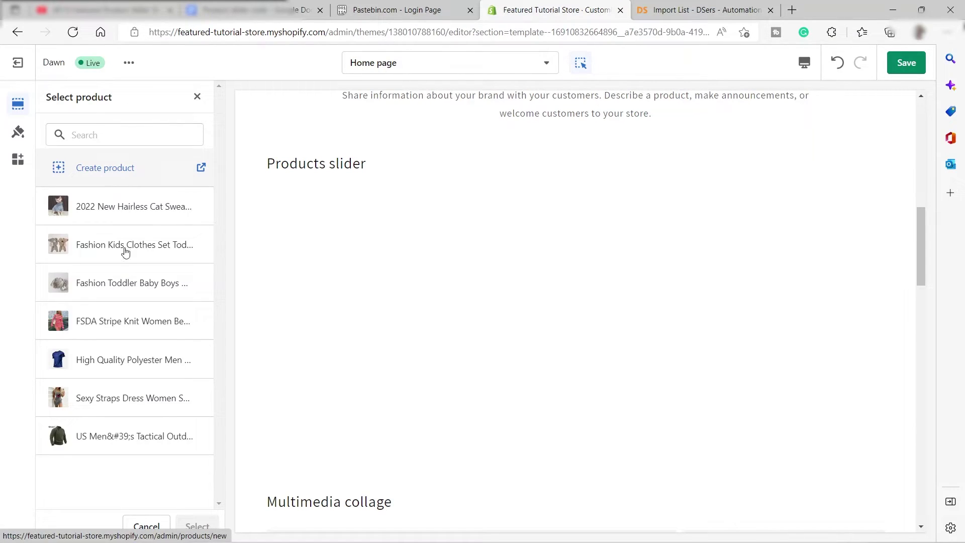
left_click(95, 397)
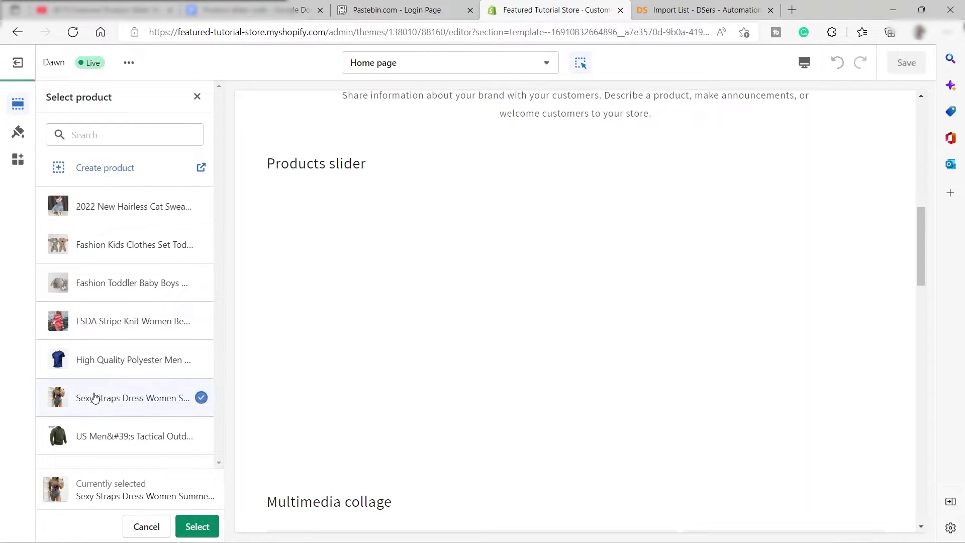
left_click(197, 527)
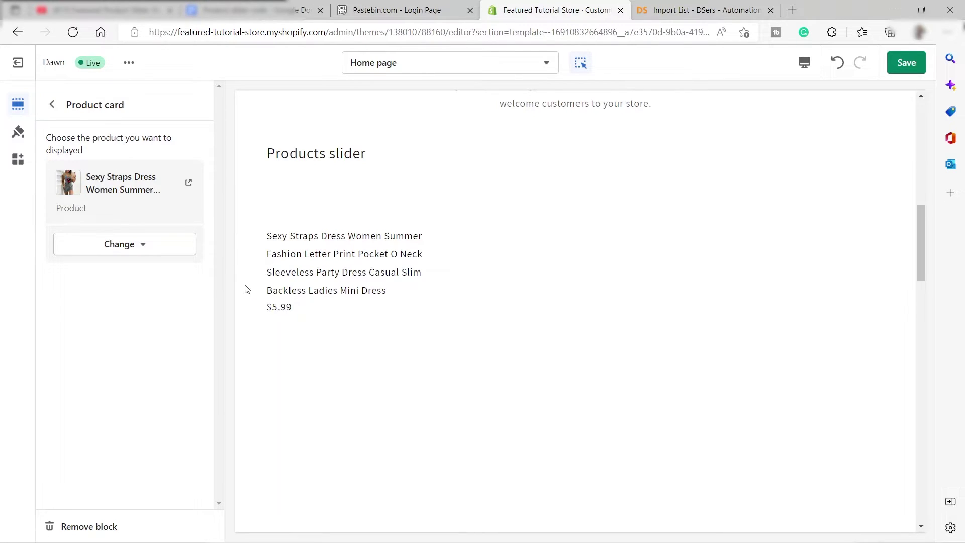
left_click(189, 183)
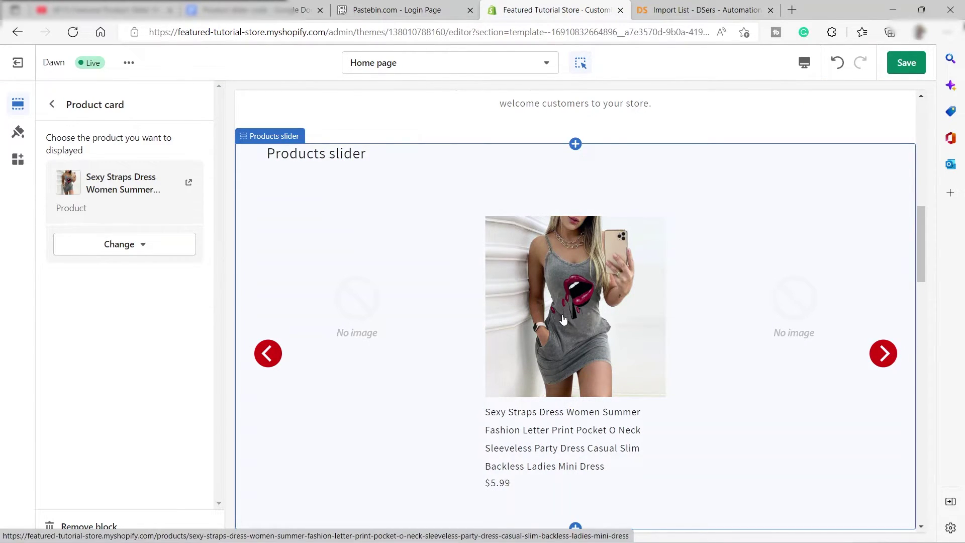
left_click(51, 105)
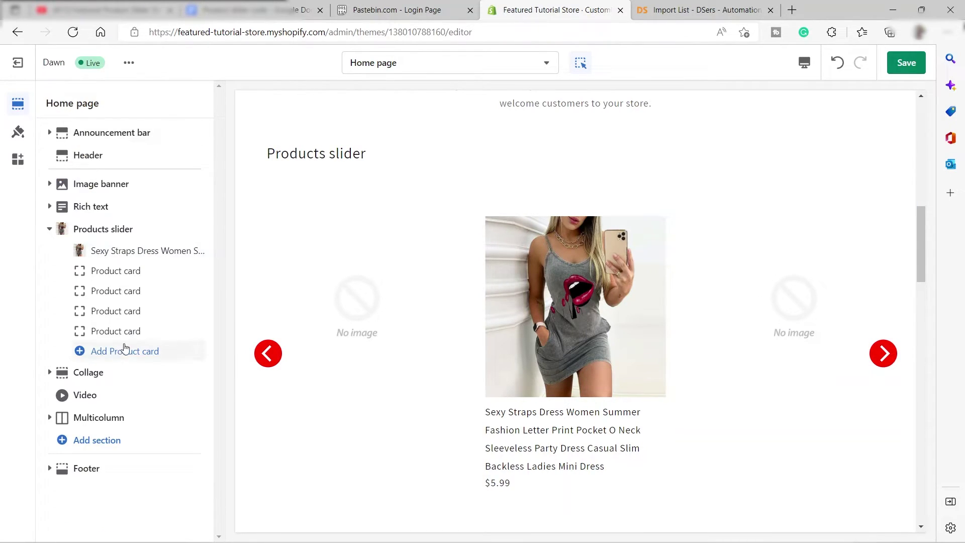
Step: Assign the FSDA Stripe Knit Women Beach Dress to the second product card
left_click(112, 271)
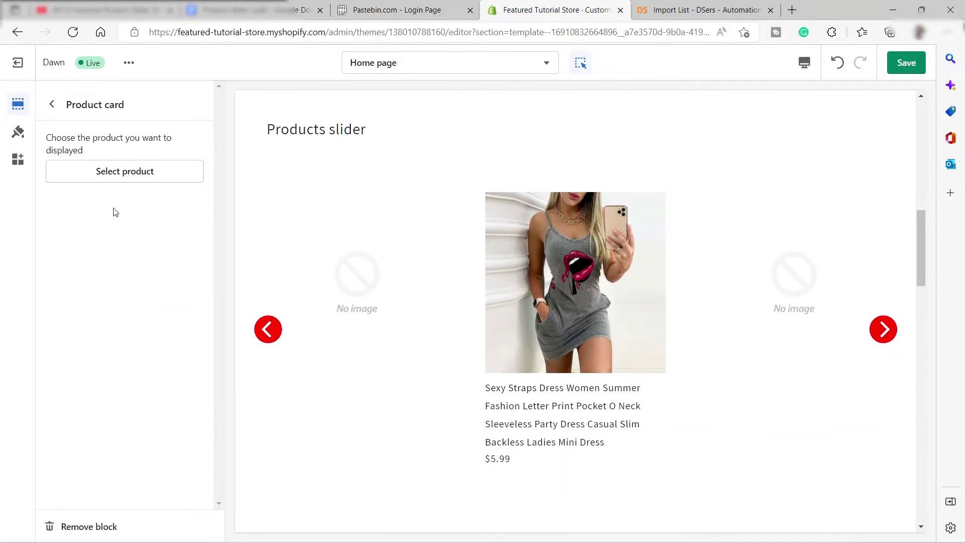
left_click(105, 177)
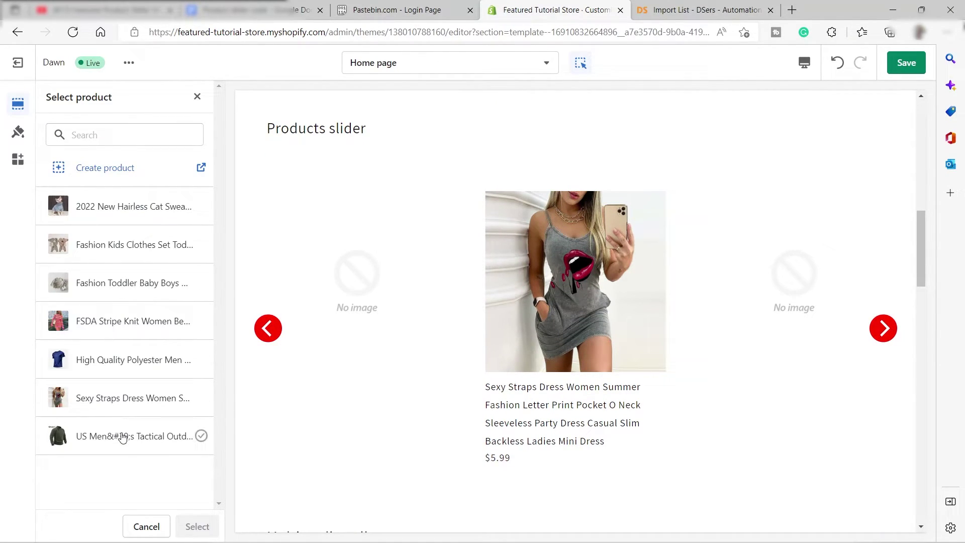
left_click(115, 324)
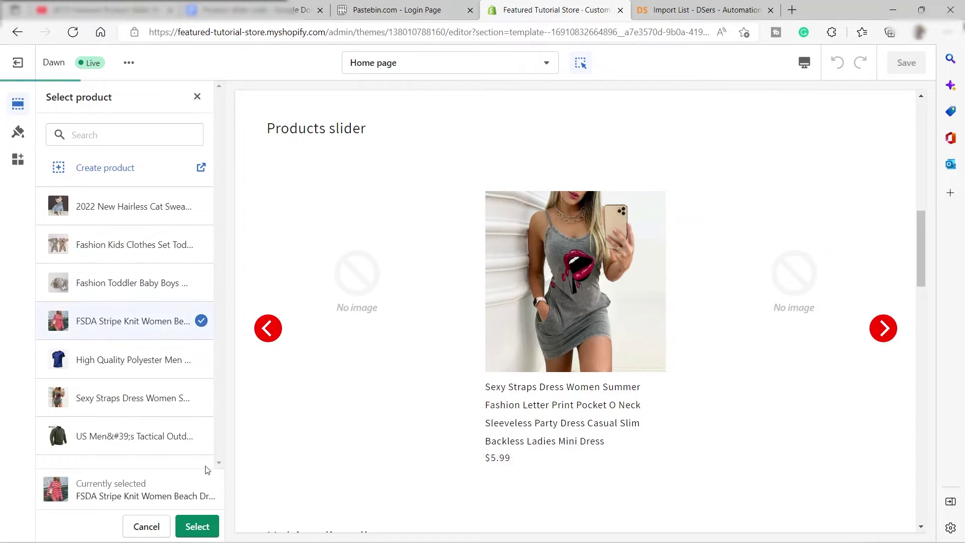
left_click(199, 526)
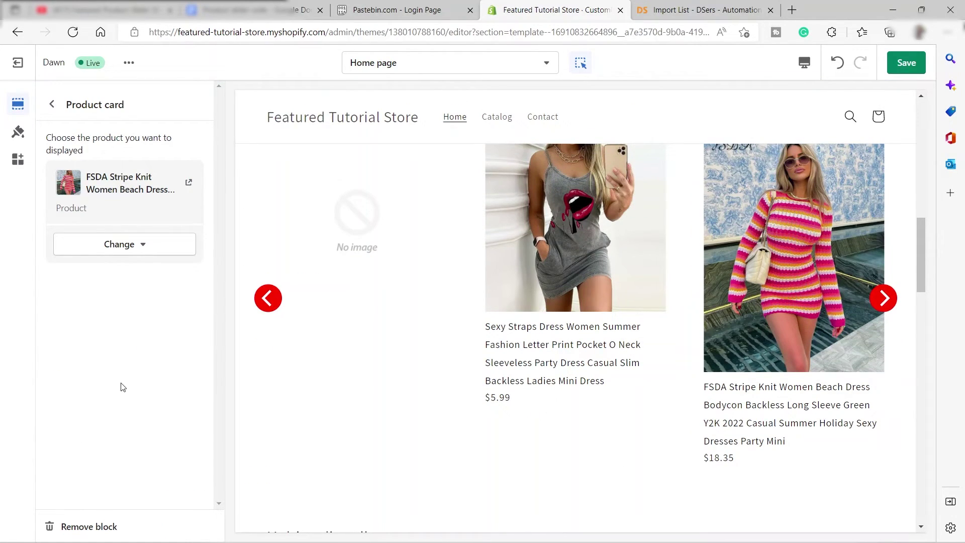
Step: Fill the next two cards with the US Men's tactical jacket and polyester men's running shirt
left_click(51, 104)
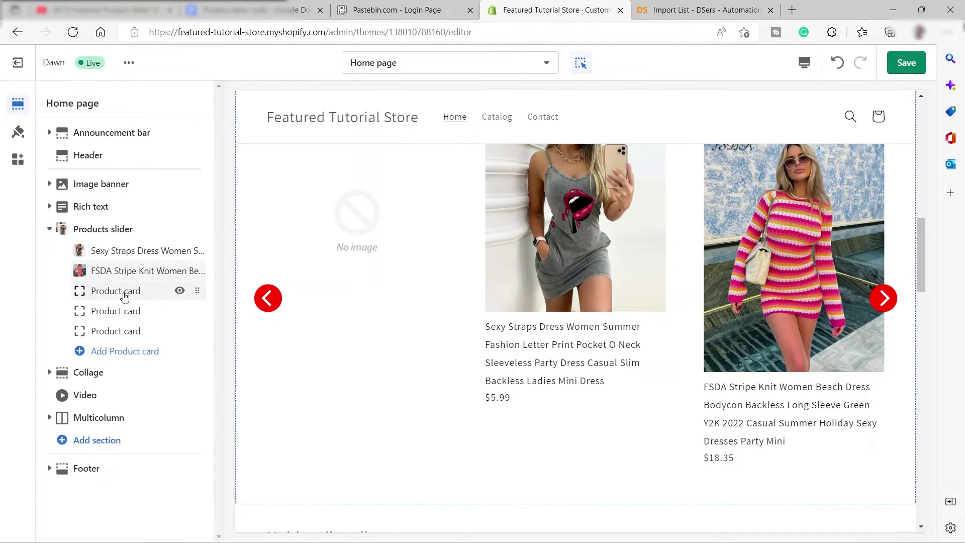
left_click(125, 296)
left_click(124, 172)
left_click(119, 435)
left_click(196, 526)
left_click(51, 105)
left_click(115, 311)
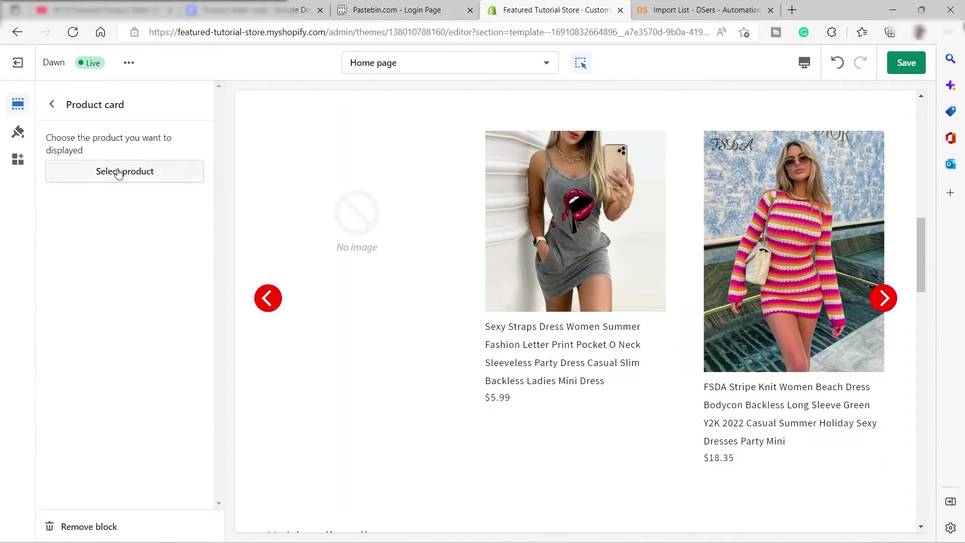
left_click(119, 171)
left_click(126, 360)
left_click(196, 526)
Step: Fill the last card with the Fashion Kids Clothes set and add a card for the 2022 New Hairless Cat Sweater
left_click(50, 105)
left_click(123, 311)
left_click(124, 171)
left_click(126, 244)
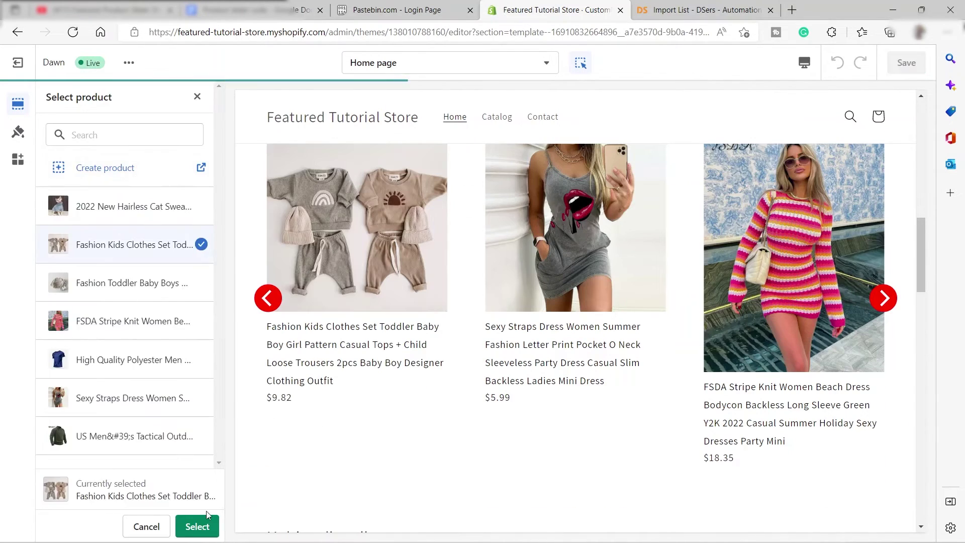
left_click(196, 525)
left_click(51, 104)
left_click(124, 351)
left_click(124, 171)
left_click(119, 206)
left_click(196, 526)
left_click(51, 104)
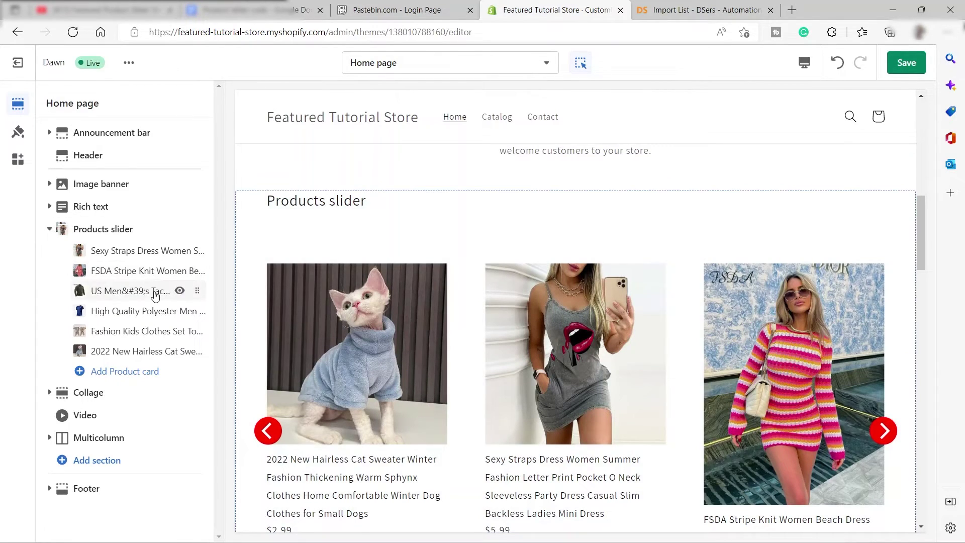
Step: Change the Products slider heading from 'Products slider' to 'Featured Products'
left_click(330, 217)
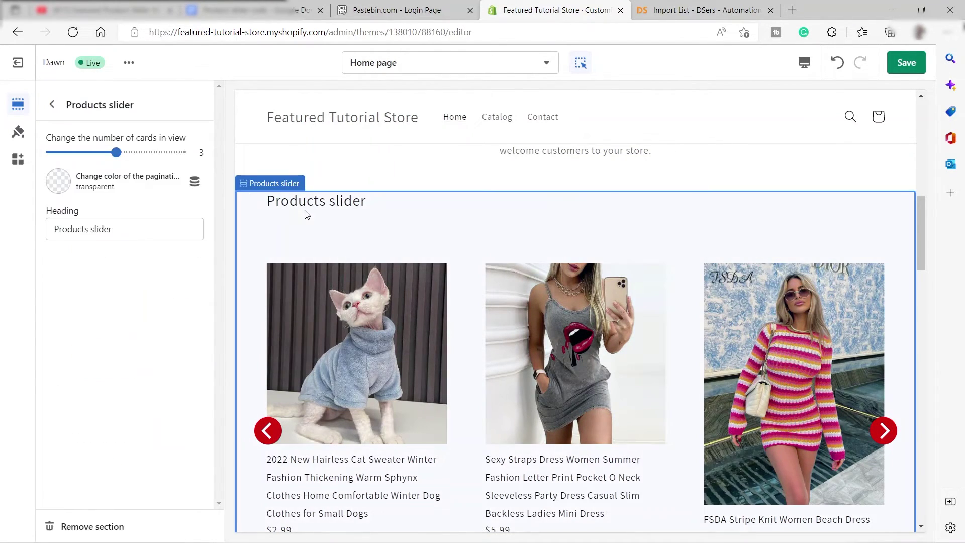
left_click(137, 234)
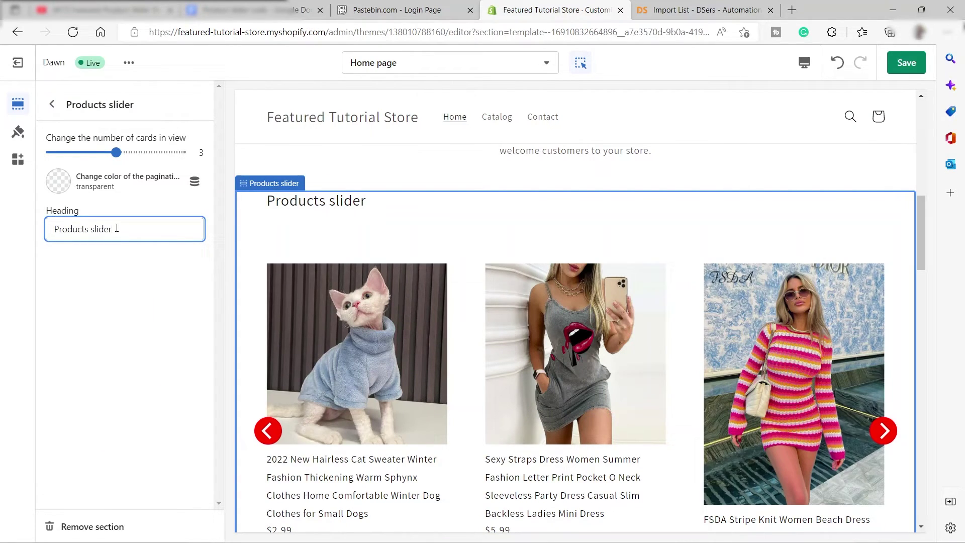
key("BackSpace")
key("BackSpace")
key("BackSpace")
key("BackSpace")
key("BackSpace")
key("BackSpace")
key("BackSpace")
key("BackSpace")
key("BackSpace")
key("BackSpace")
key("BackSpace")
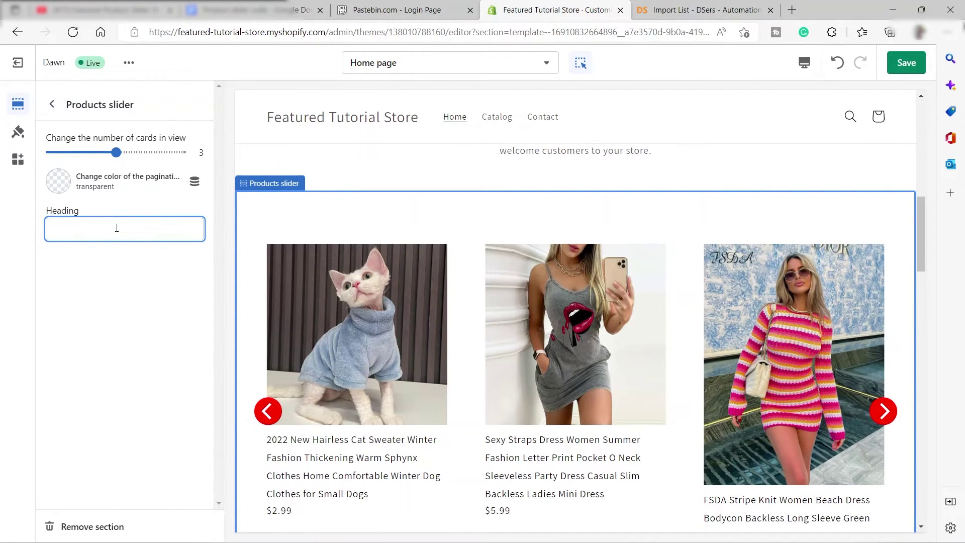
type("Featured Pro")
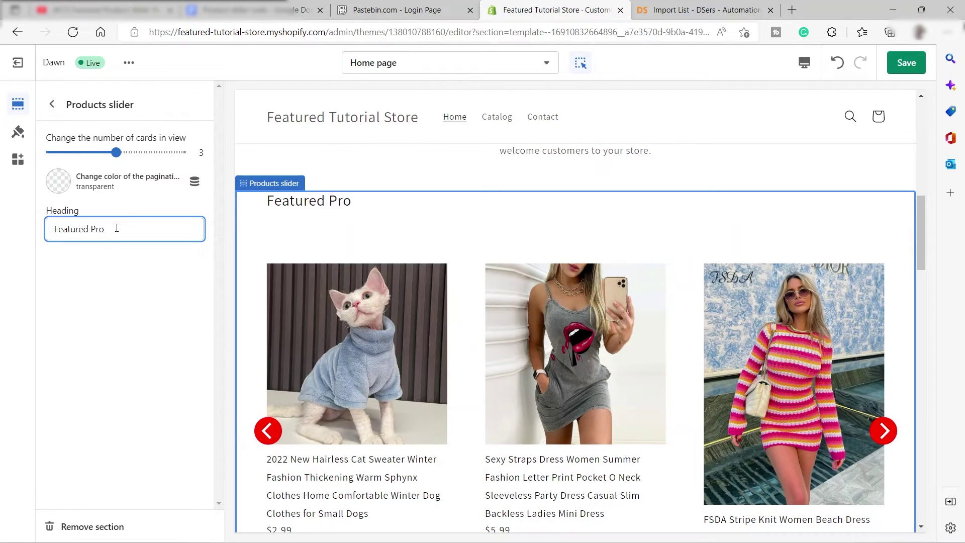
type("ducts")
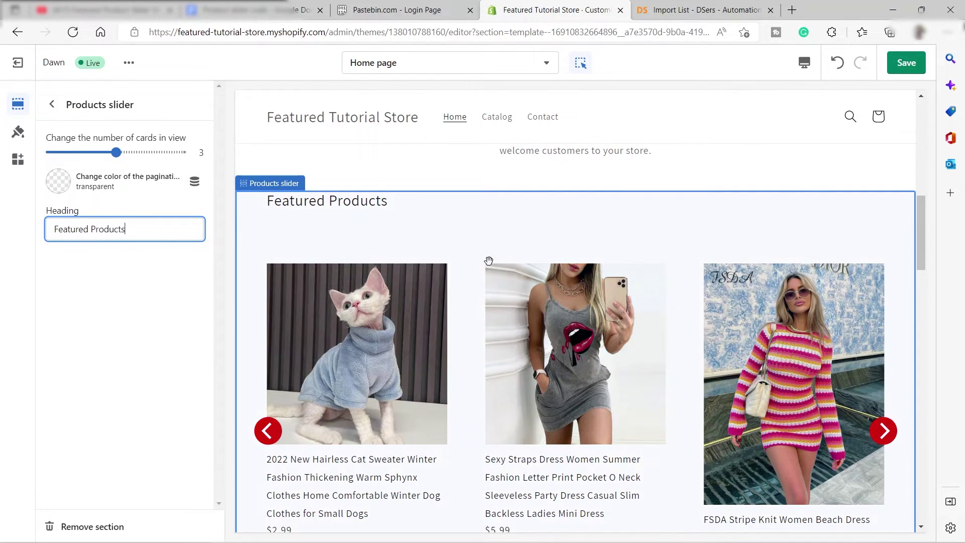
scroll(501, 266, "down", 1)
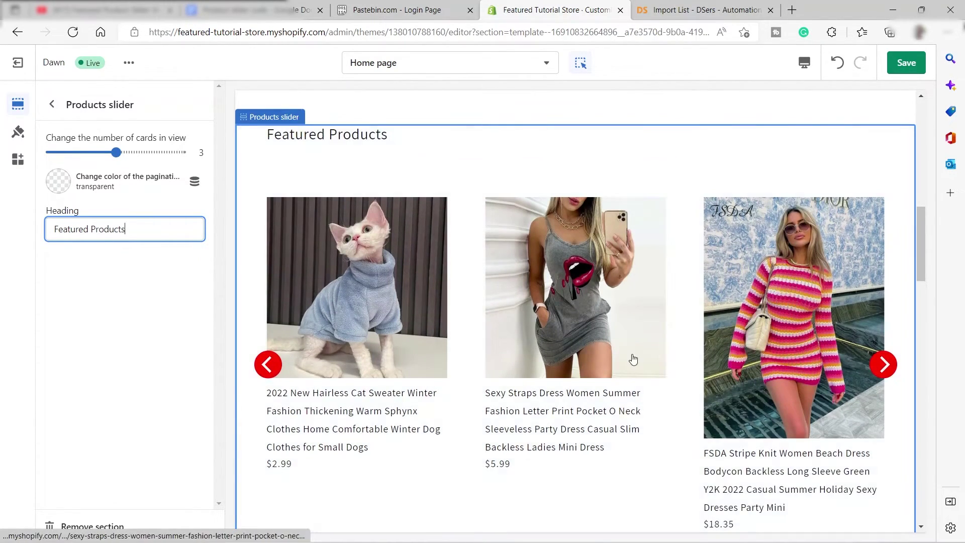
Step: Advance the Featured Products slider six times with its right arrow in the preview
left_click(883, 365)
left_click(883, 365)
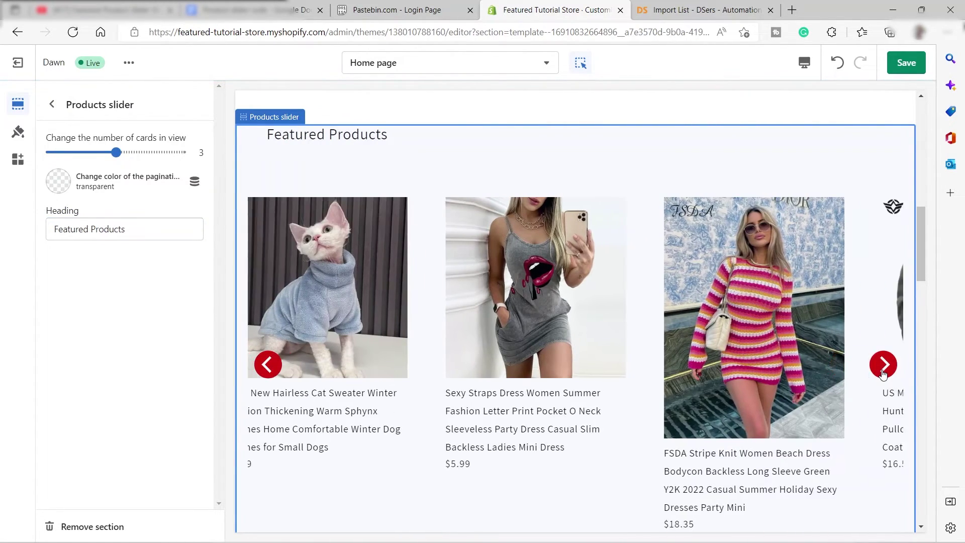
left_click(883, 372)
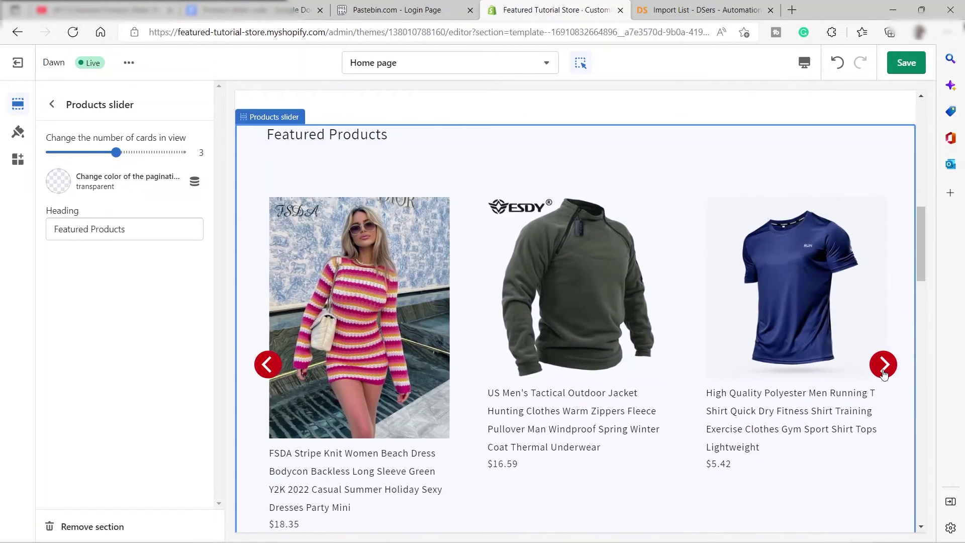
left_click(882, 365)
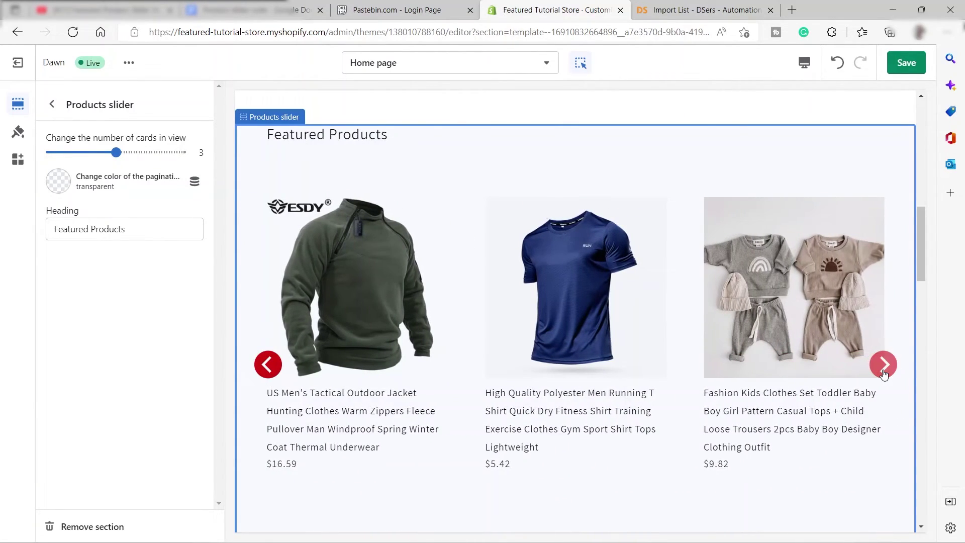
left_click(883, 371)
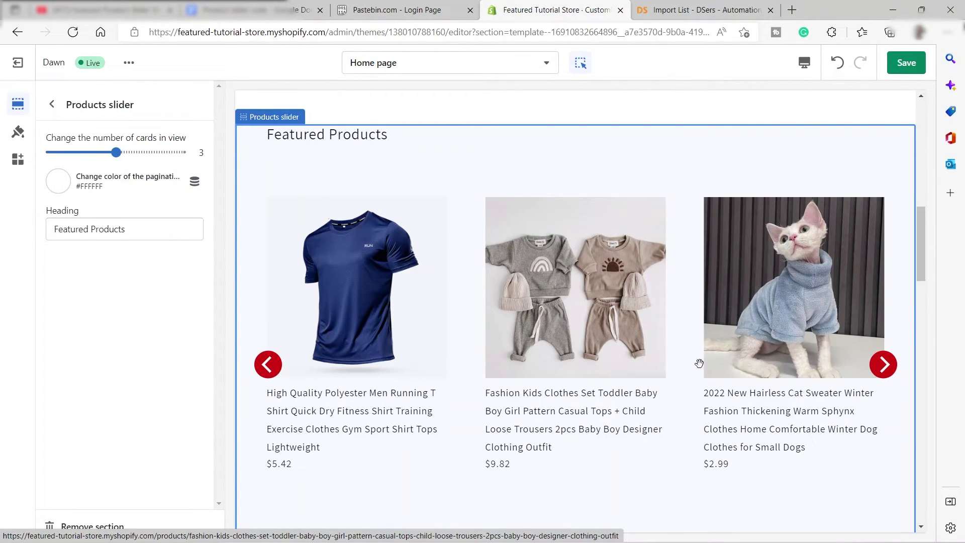
left_click(883, 357)
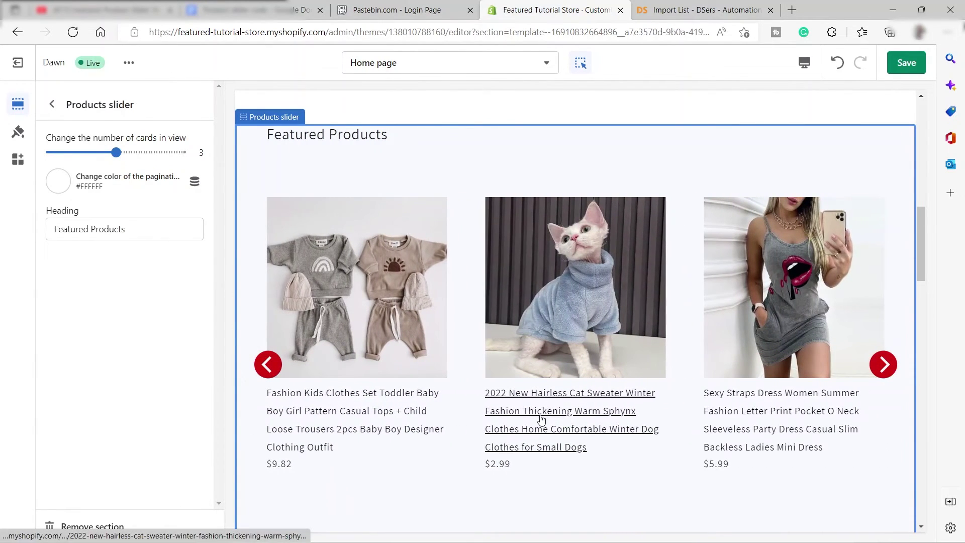
Step: Open the hairless cat sweater's product page from its slider card and scroll down through it
left_click(541, 418)
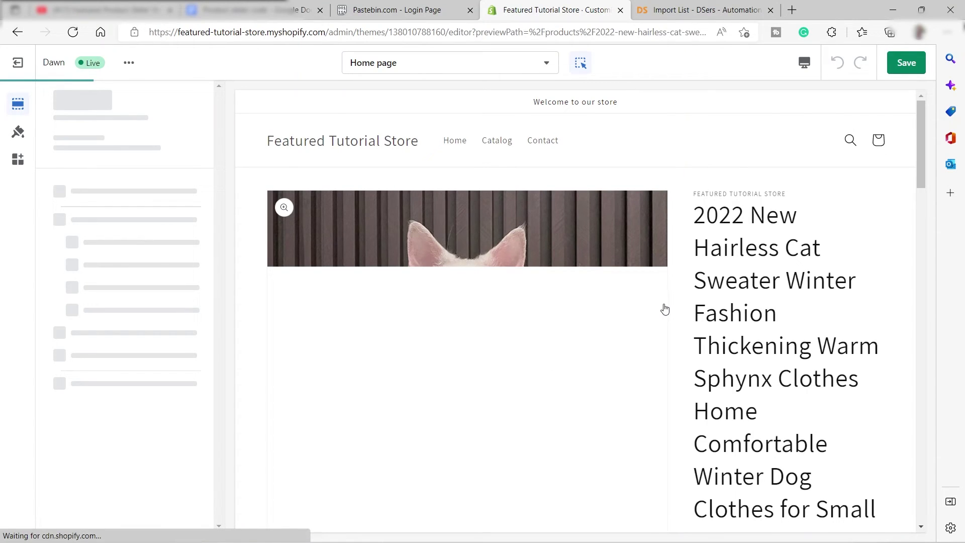
scroll(632, 309, "down", 6)
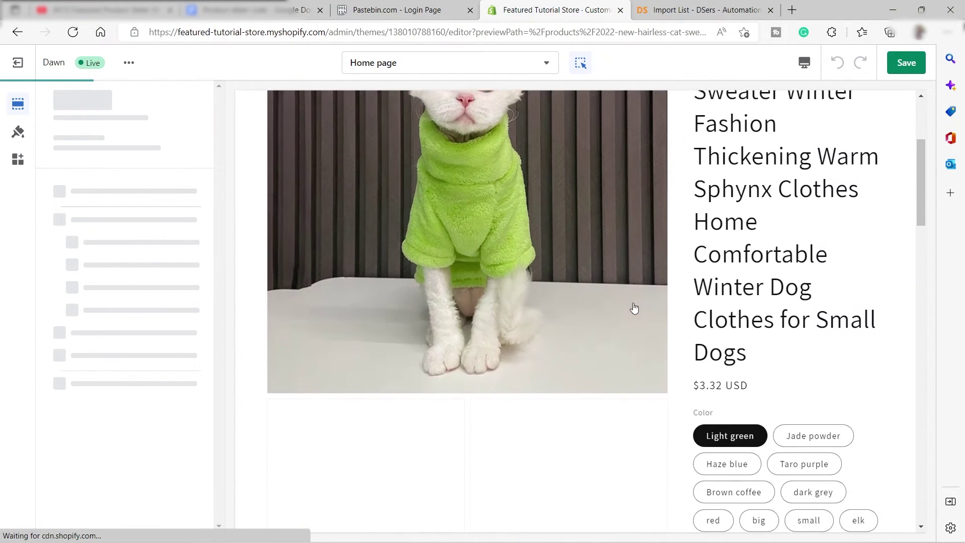
scroll(788, 272, "down", 4)
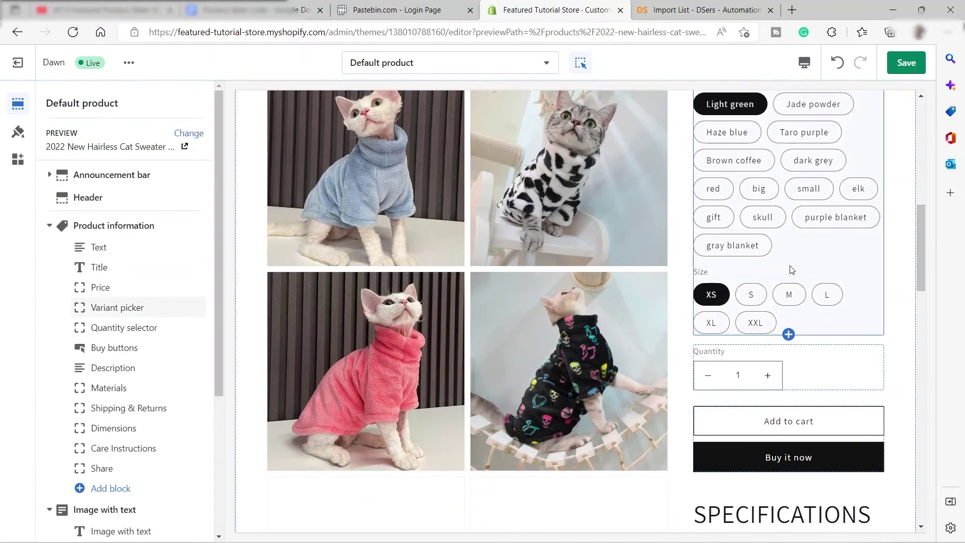
scroll(792, 270, "down", 9)
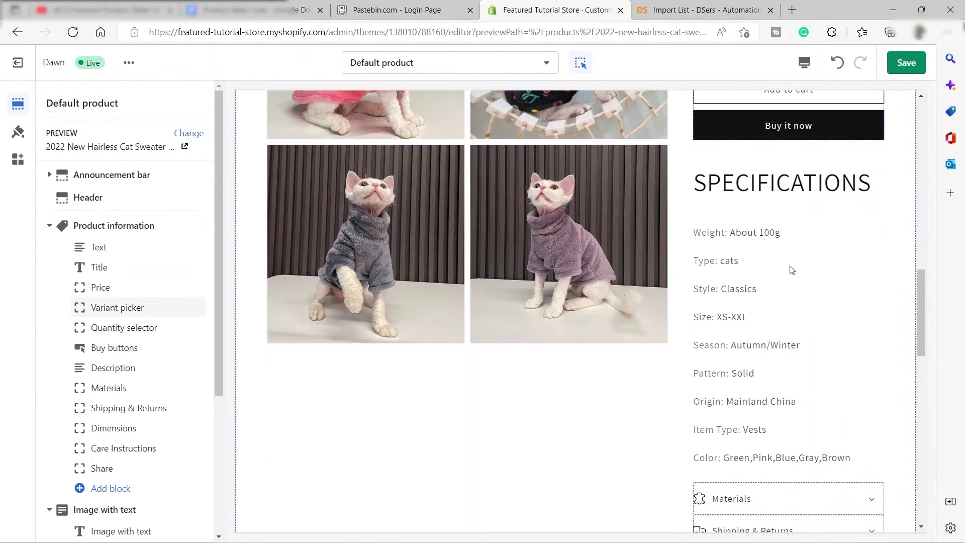
scroll(789, 270, "down", 2)
scroll(792, 271, "down", 7)
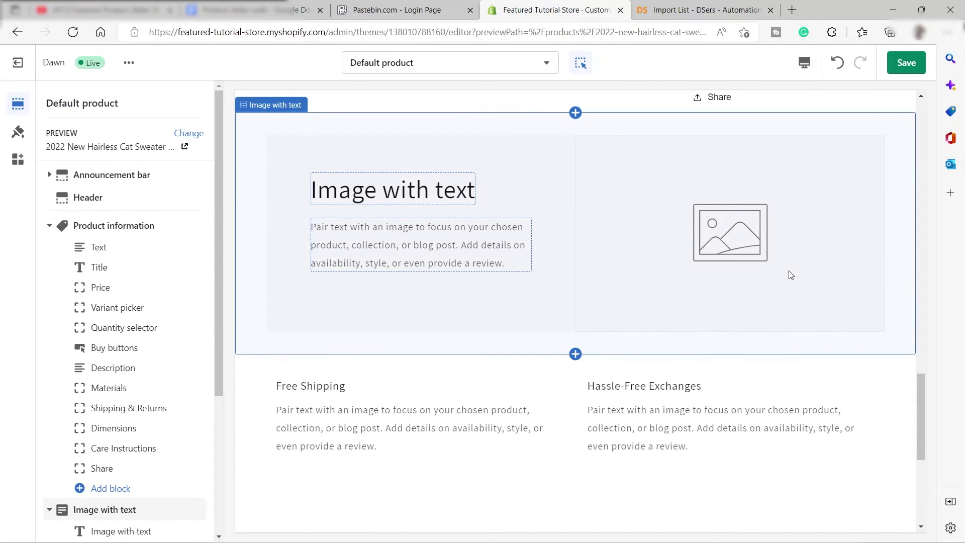
scroll(790, 274, "down", 5)
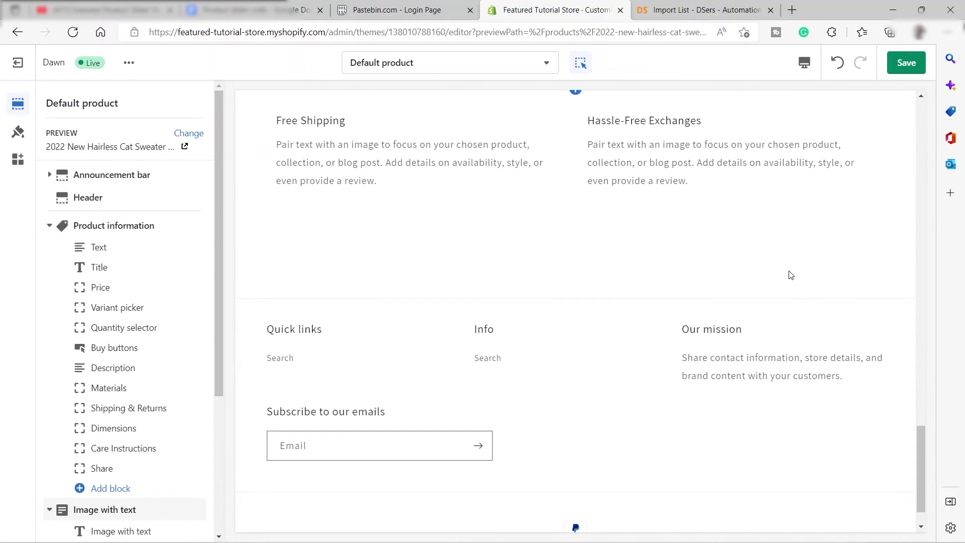
Step: Select the Price block in the sweater's Default product template
scroll(790, 274, "up", 14)
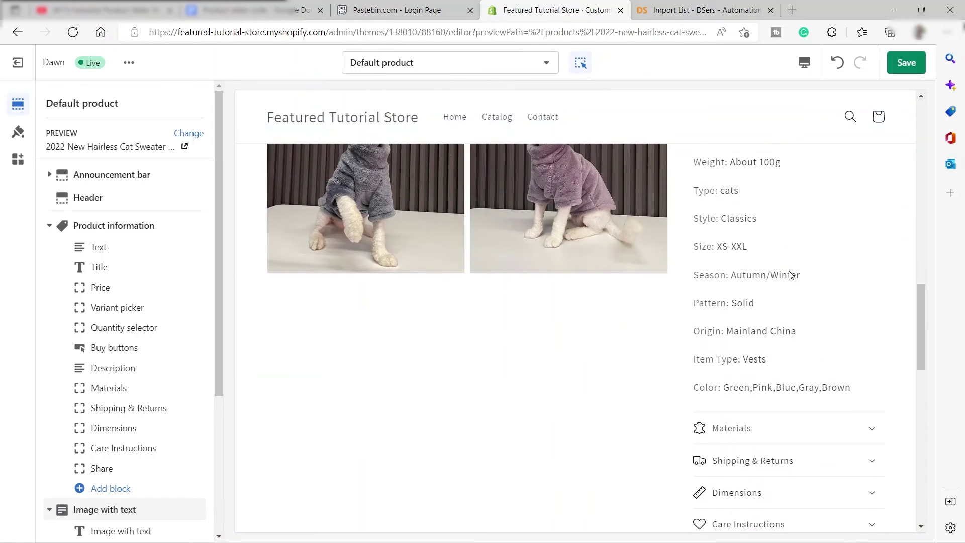
scroll(791, 274, "up", 15)
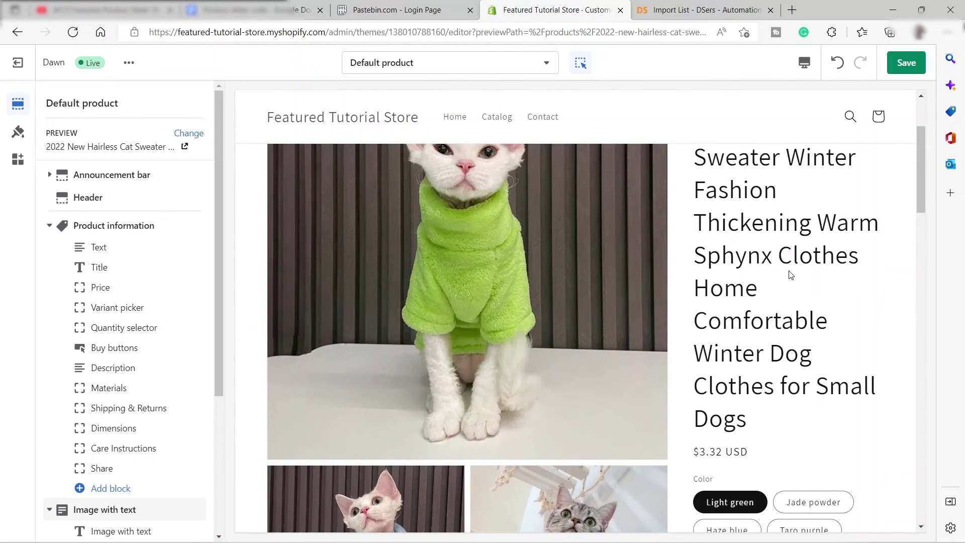
scroll(790, 274, "up", 5)
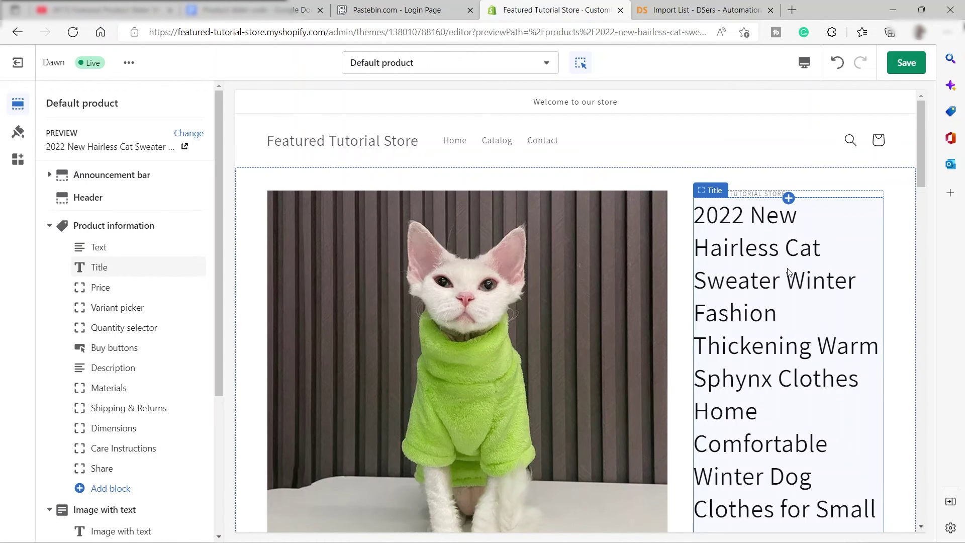
scroll(725, 311, "down", 8)
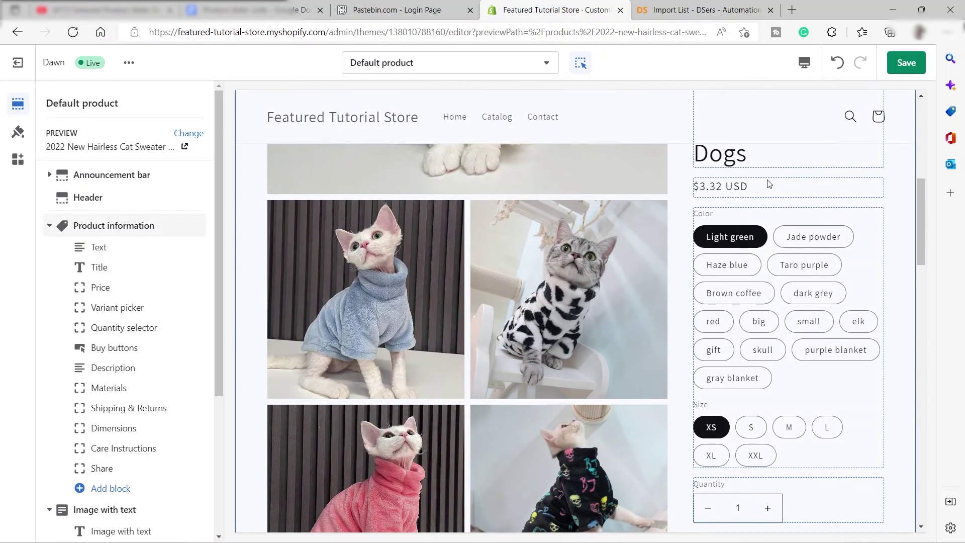
left_click(769, 185)
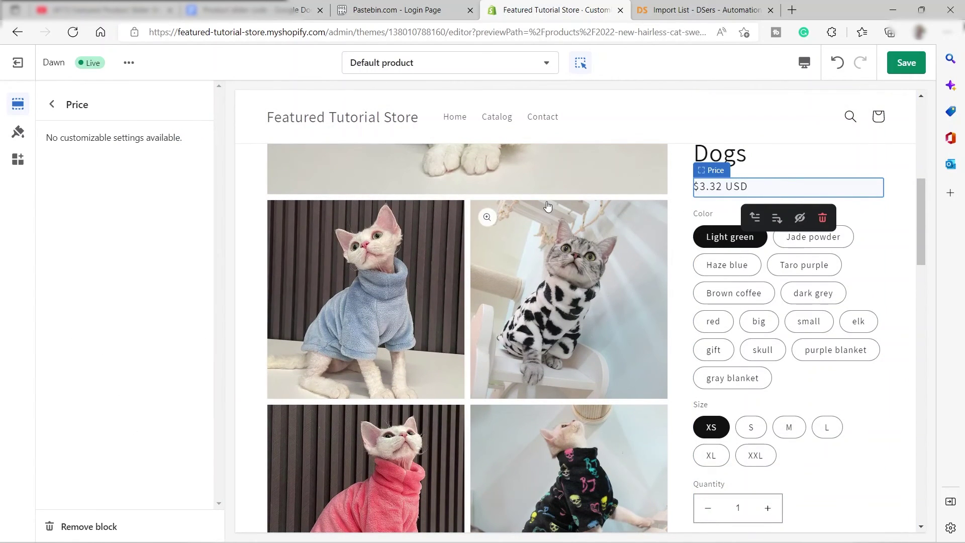
mouse_move(100, 9)
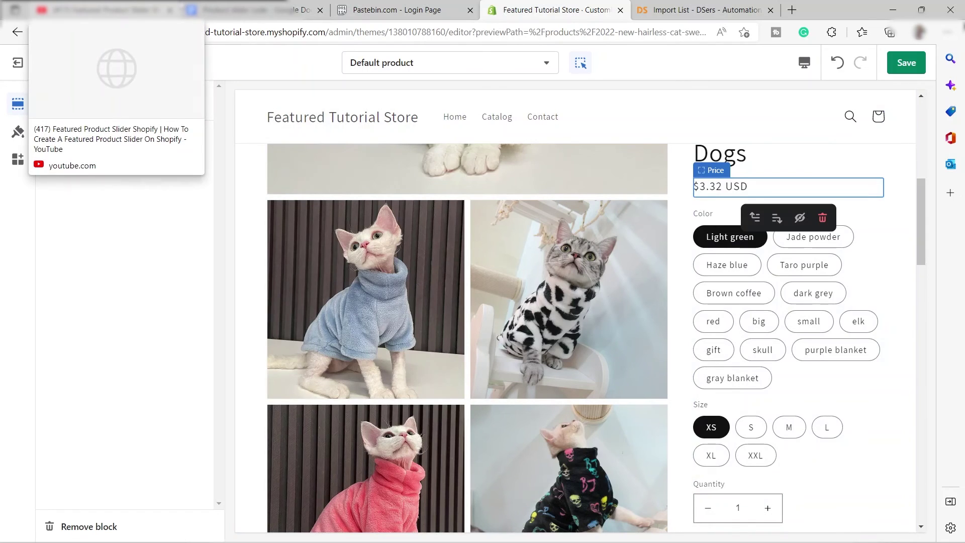